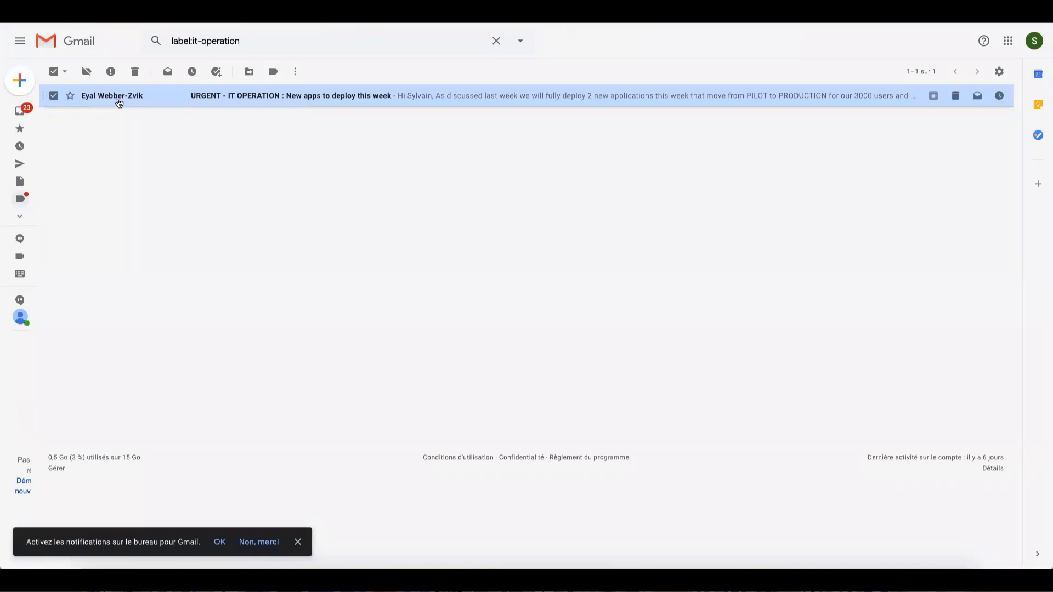
Read the URGENT - IT OPERATION email about the new apps in Gmail
mouse_move(119, 103)
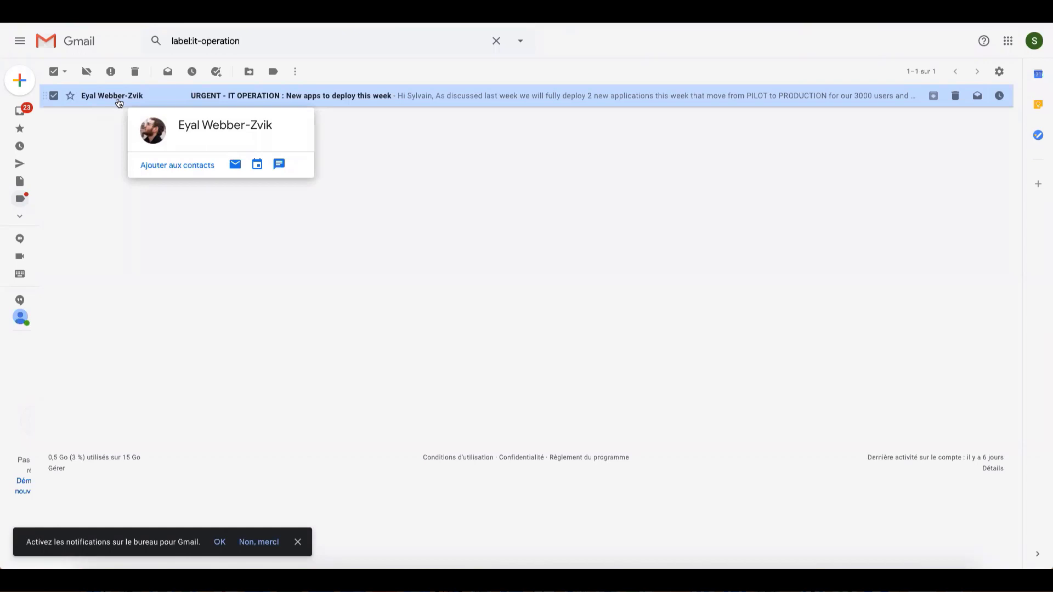
left_click(278, 99)
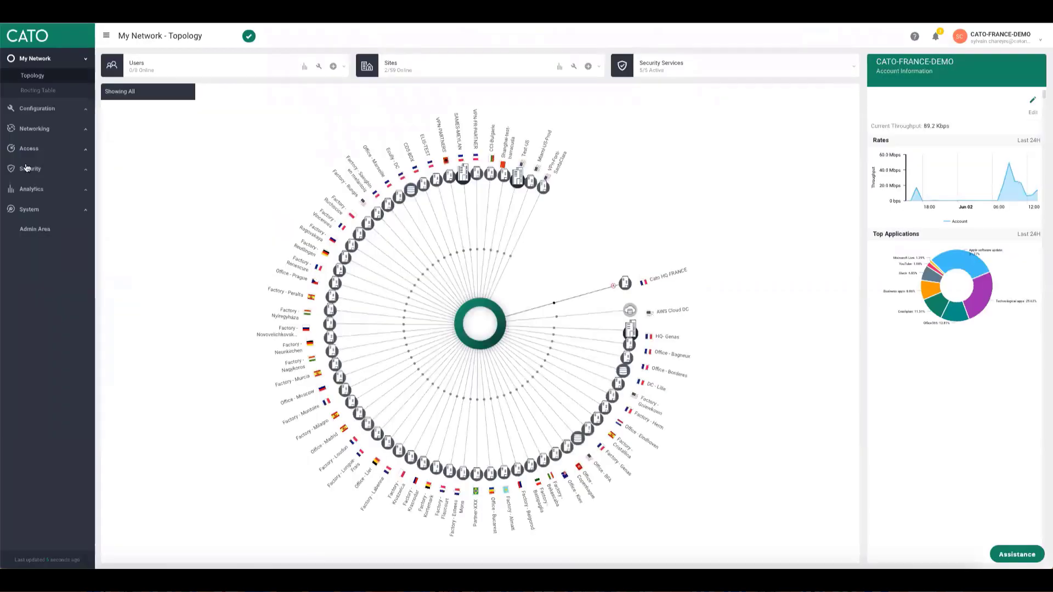
Insert a new internet rule above rule 1 and name it EMEA RINGCENTRAL
left_click(44, 128)
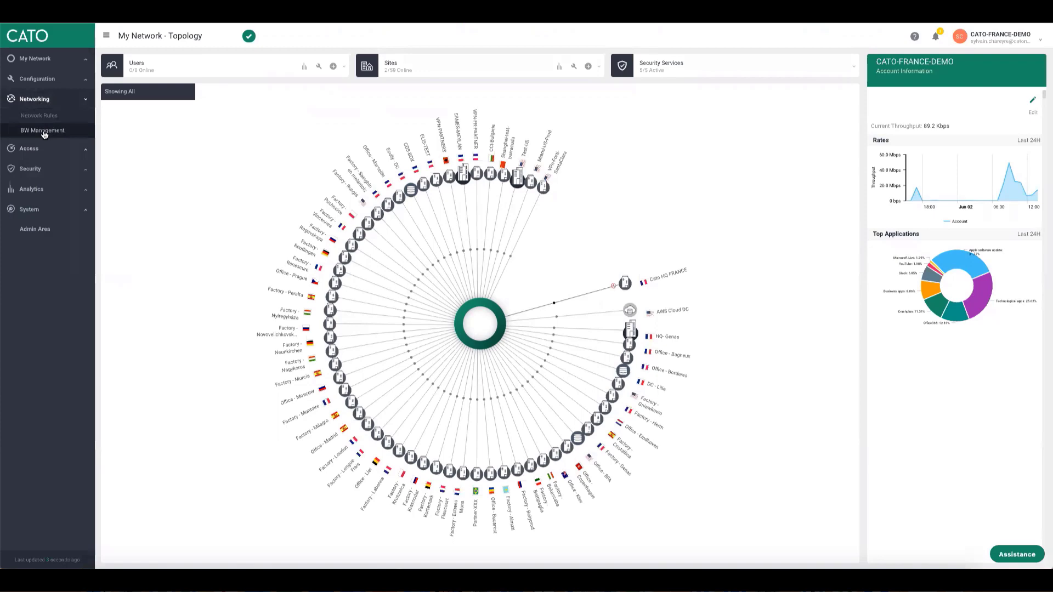
left_click(60, 118)
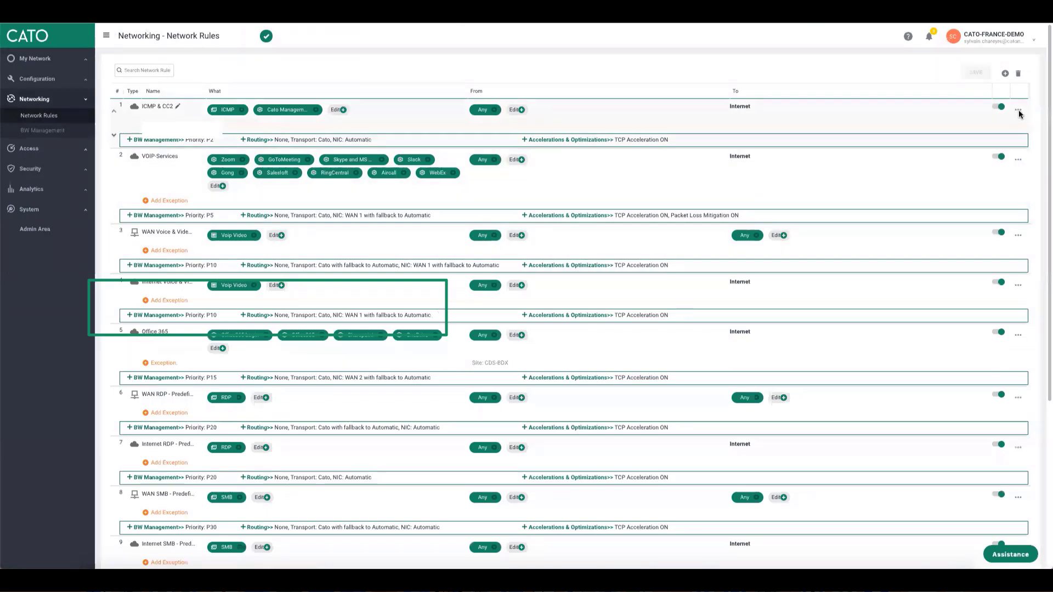
left_click(1018, 111)
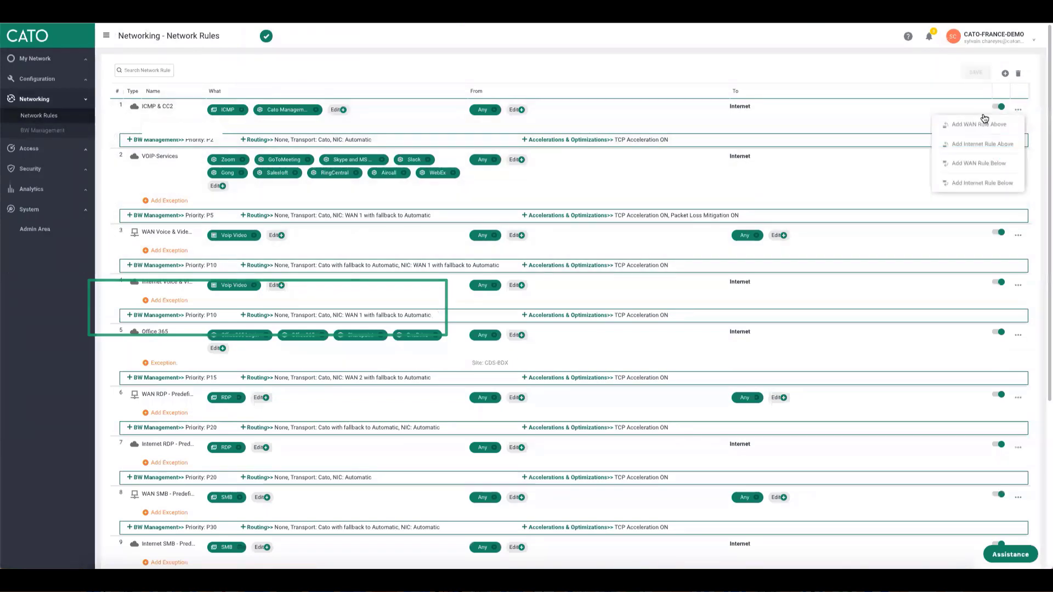
left_click(972, 146)
left_click(157, 105)
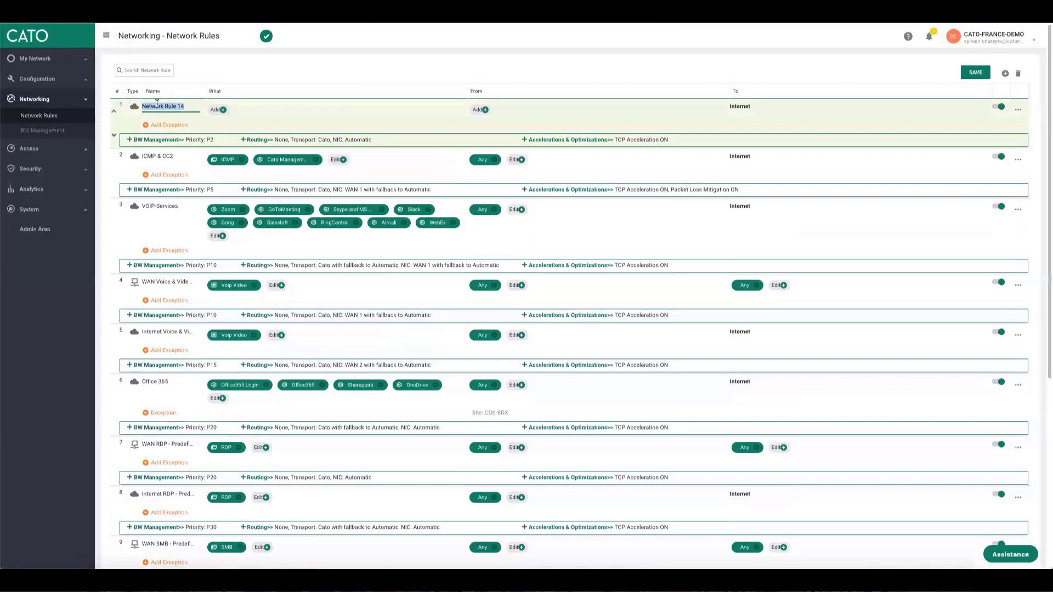
type("EMEA RINGCENTRAL")
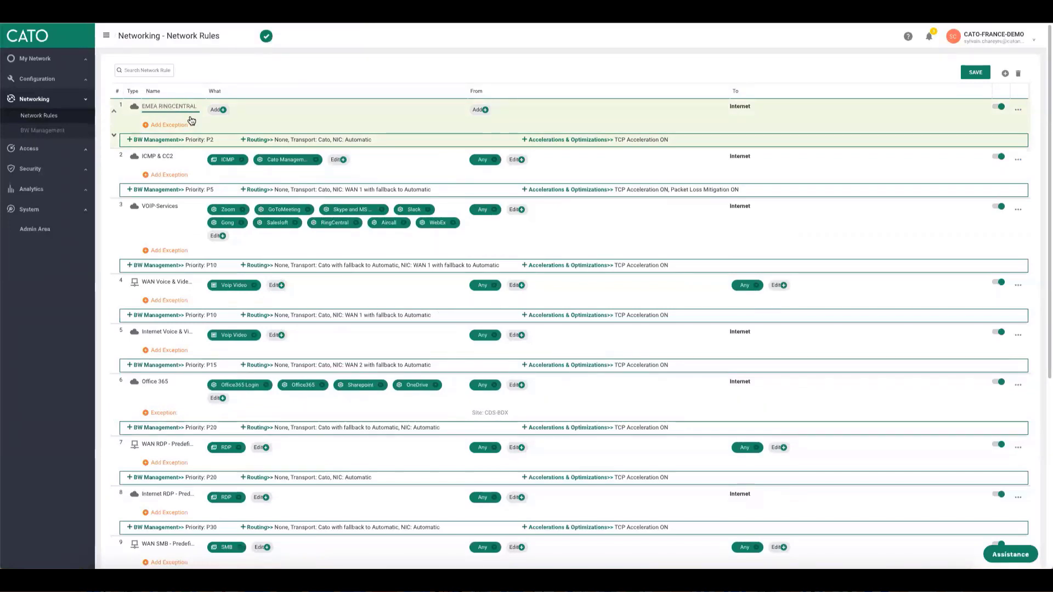
left_click(222, 110)
Set the rule's matched application to RingCentral
left_click(223, 111)
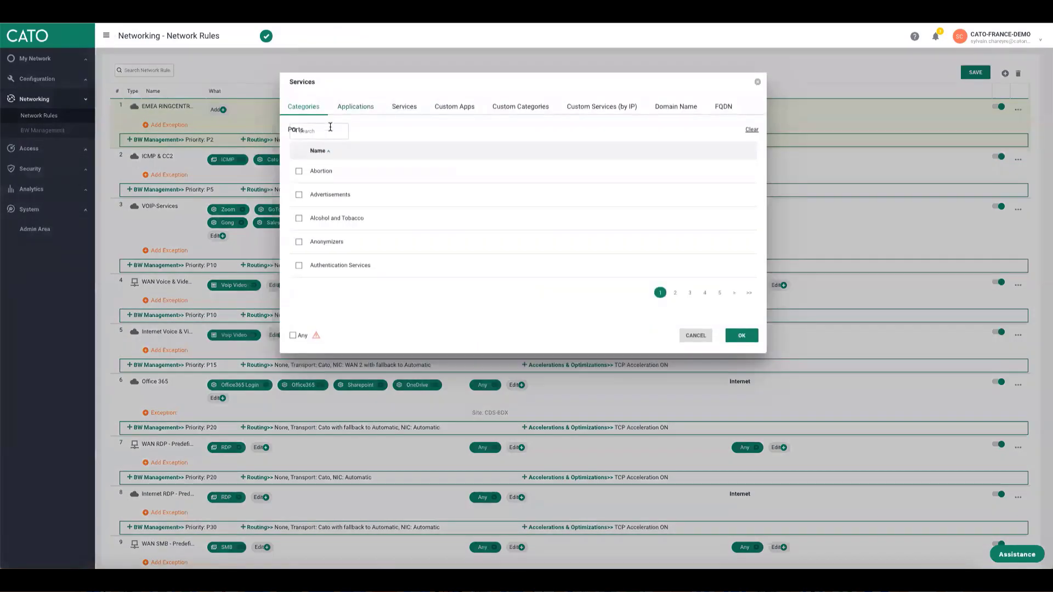
left_click(355, 106)
left_click(323, 135)
type("ring")
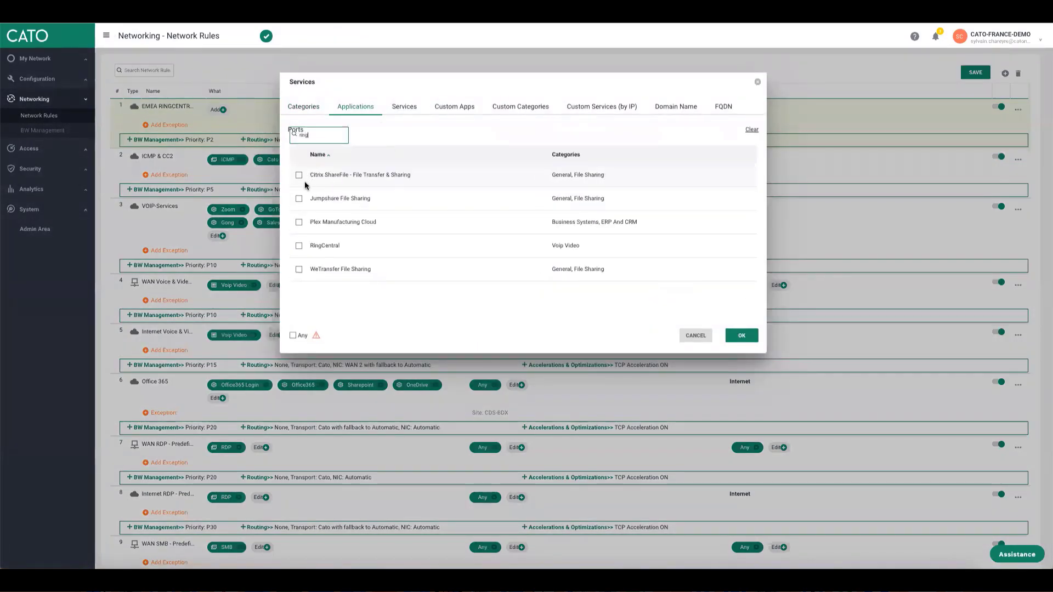
left_click(298, 246)
left_click(740, 337)
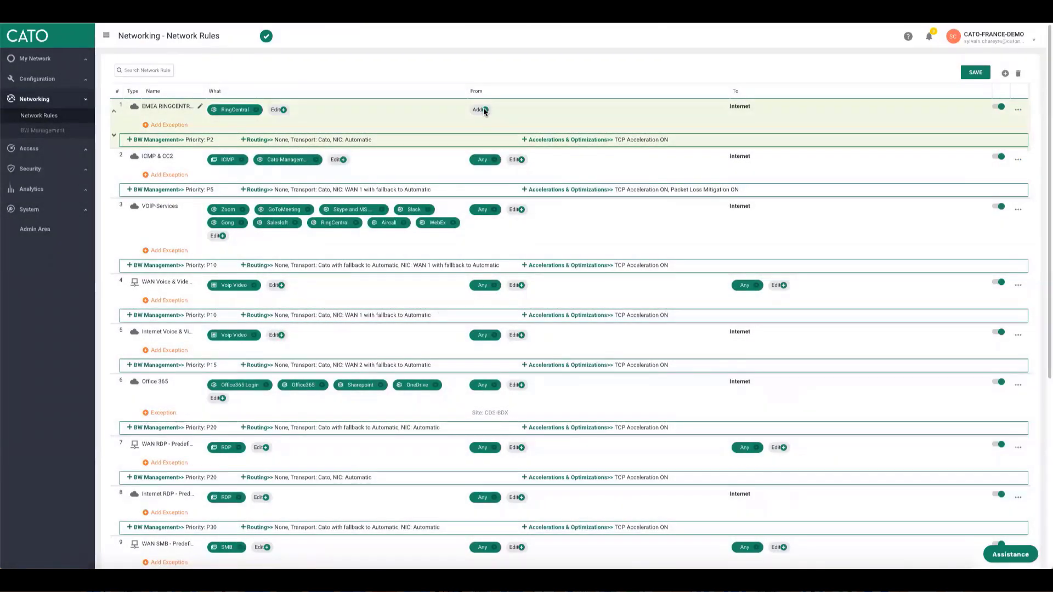
Open the source picker and check the email's RINGCENTRAL EMEA source groups, EMEA Factory and EMEA Sales
left_click(481, 110)
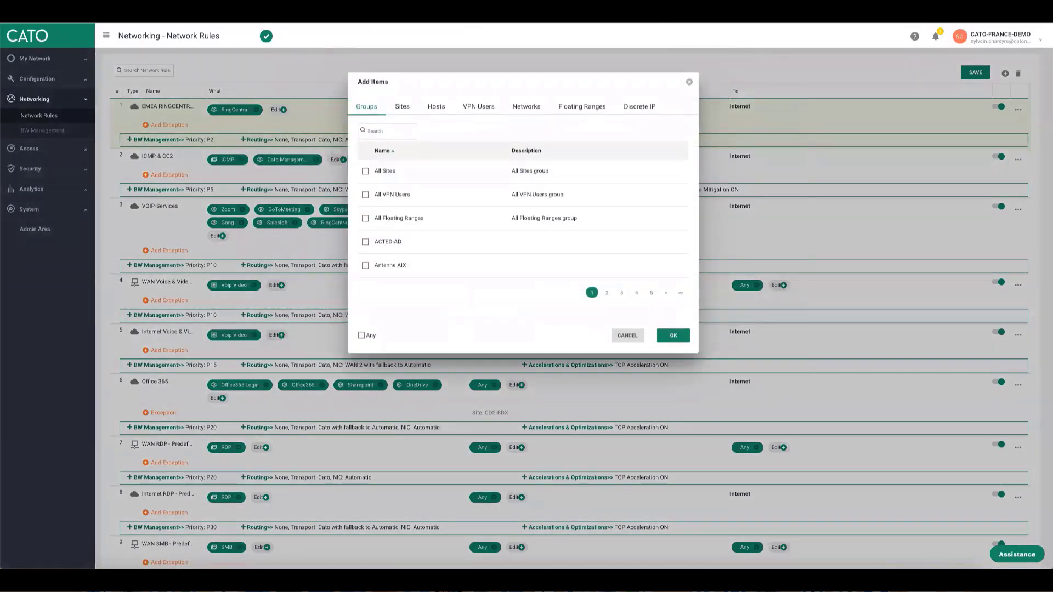
key("alt+Tab")
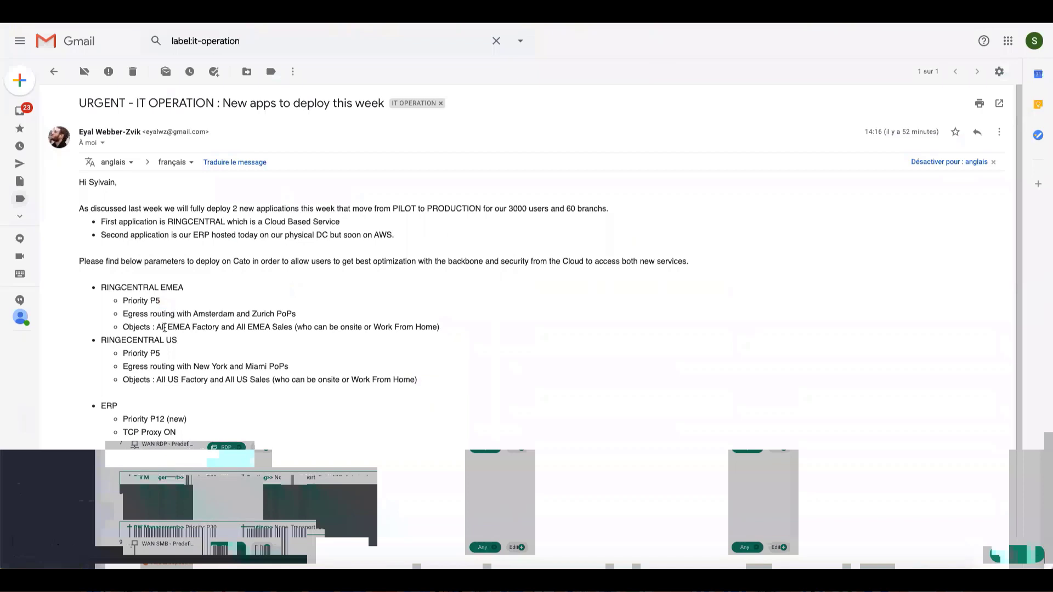
left_click_drag(166, 327, 292, 327)
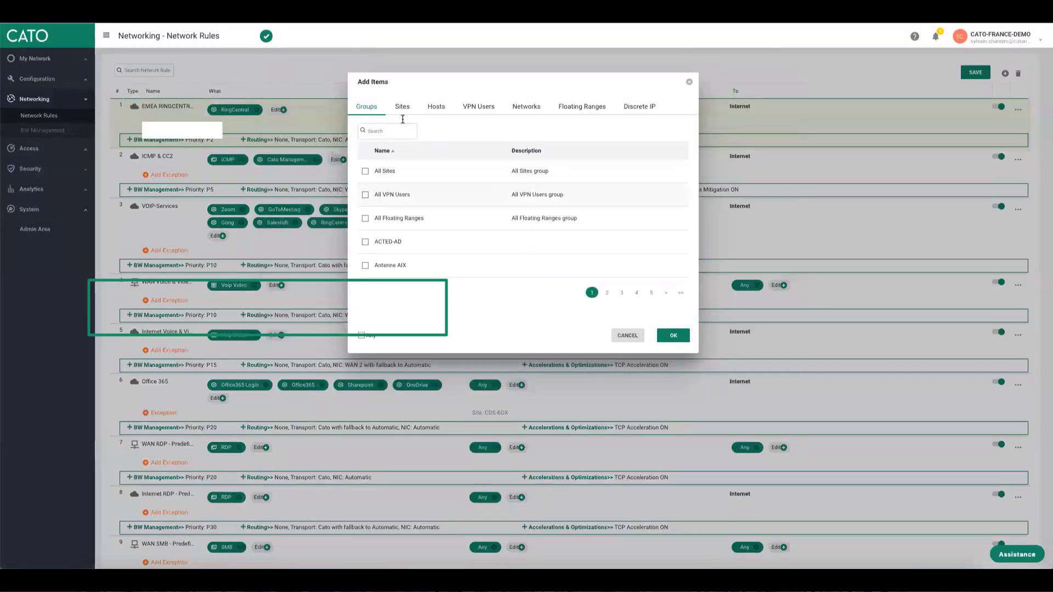
Select Factory EMEA and Sales EMEA as the EMEA RINGCENTRAL rule's source groups
left_click(395, 129)
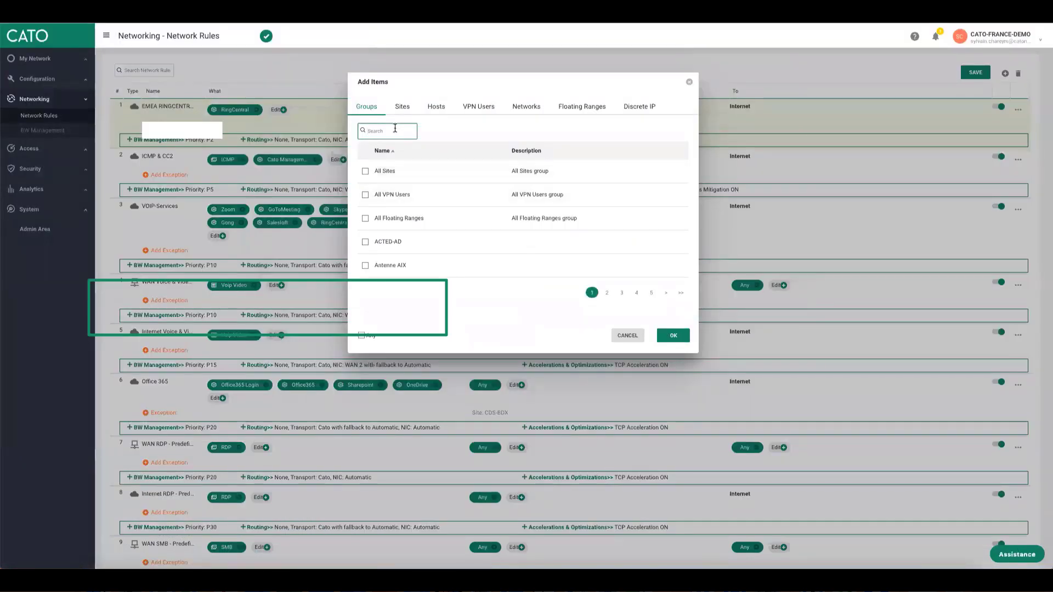
type("FACT")
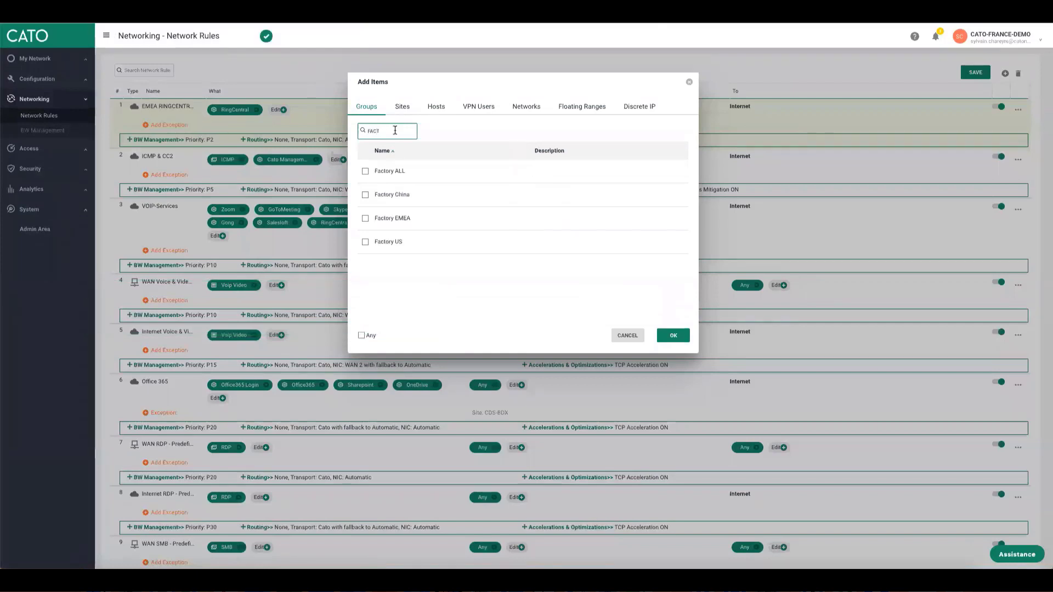
left_click(365, 219)
double_click(382, 131)
type("SAN")
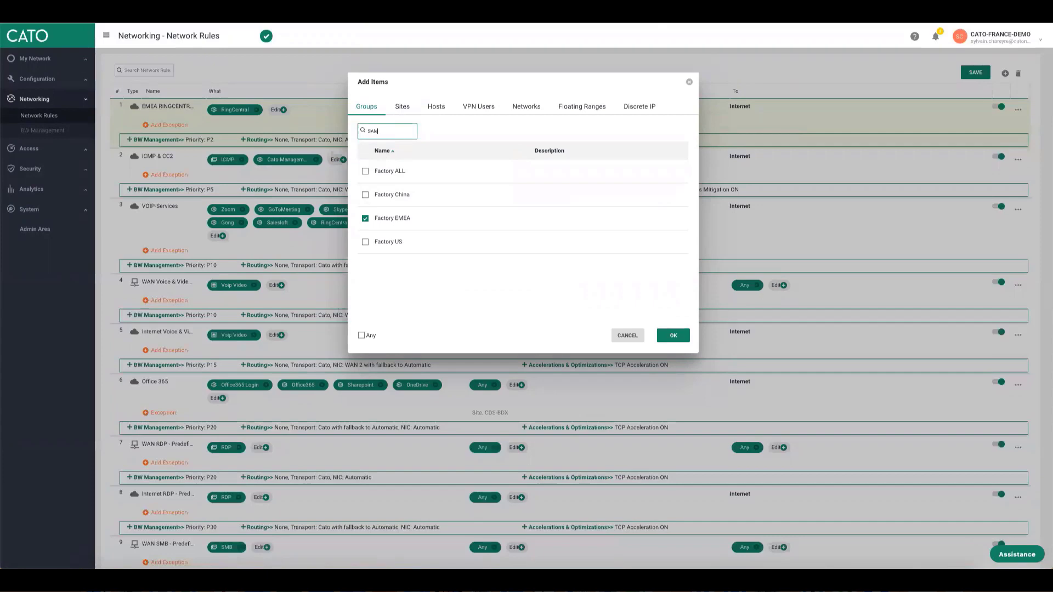
type("es em")
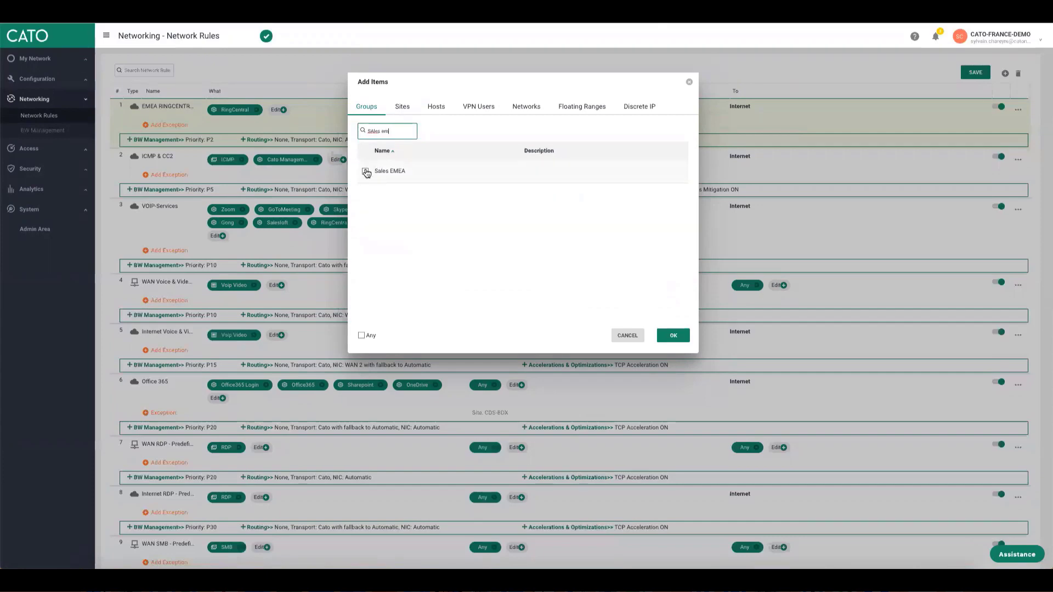
left_click(365, 171)
left_click(674, 335)
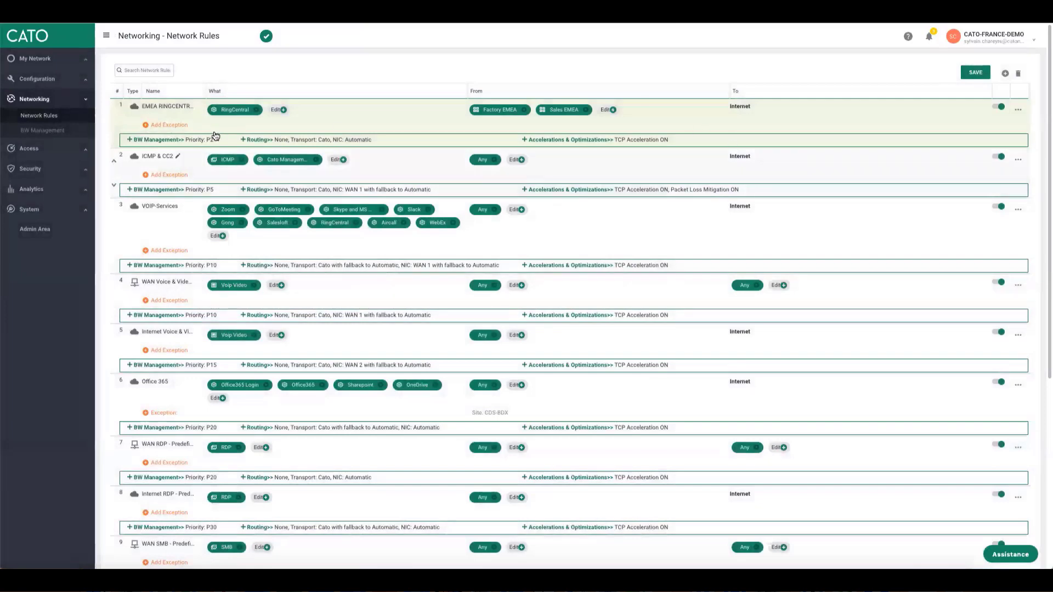
Give the EMEA RINGCENTRAL rule bandwidth priority P5
left_click(184, 147)
left_click(204, 152)
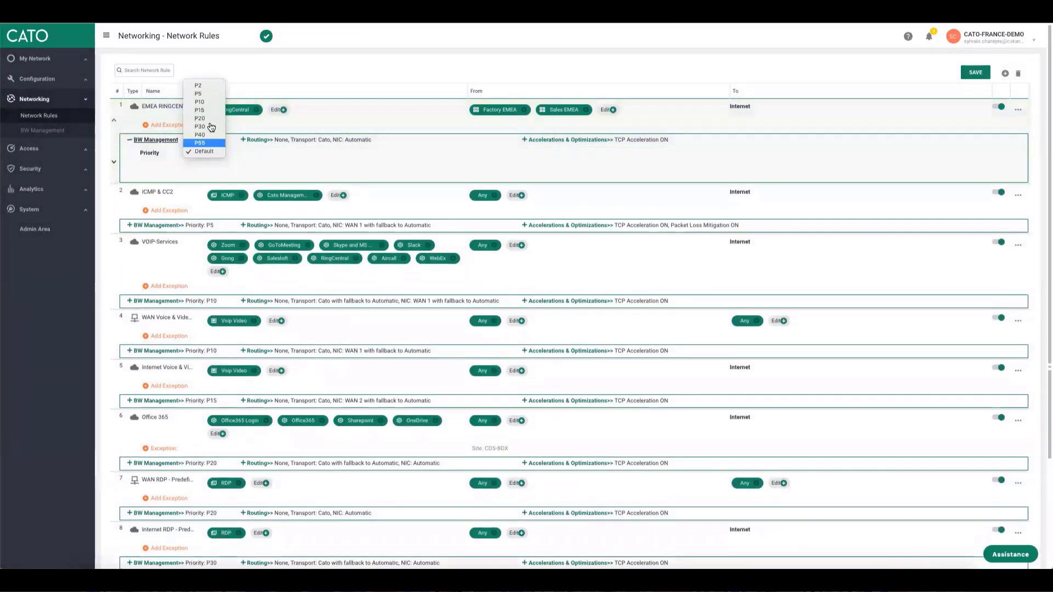
left_click(208, 94)
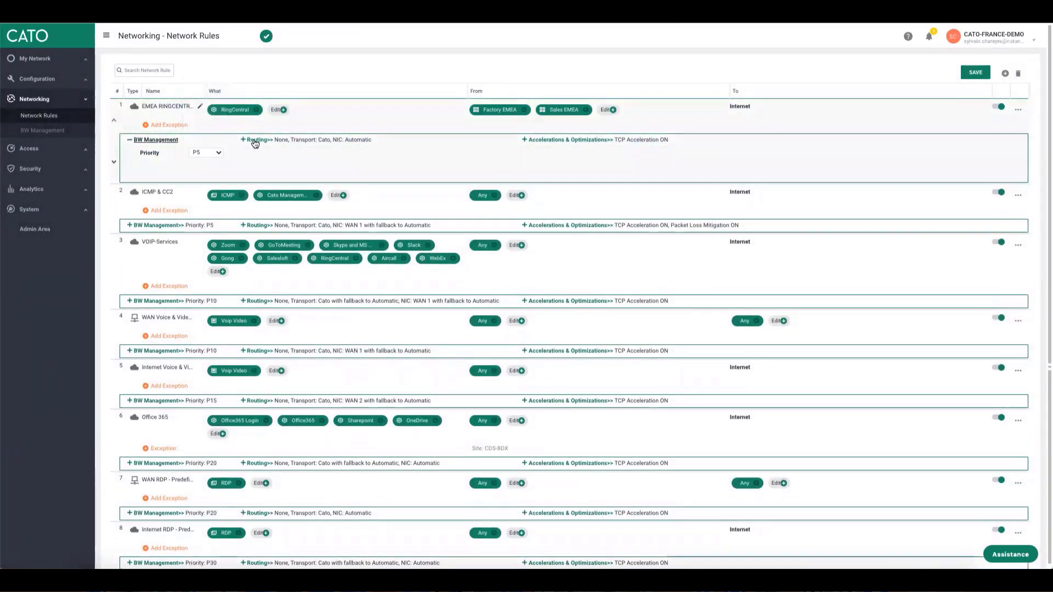
Set routing to Route Via with Amsterdam and Zurich as egress locations
left_click(243, 140)
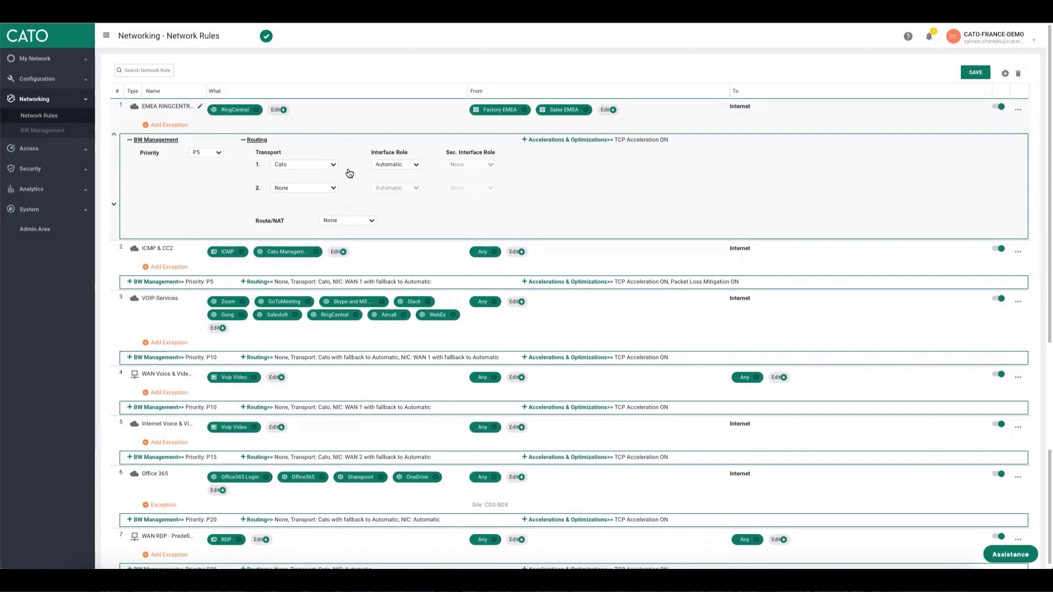
left_click(532, 141)
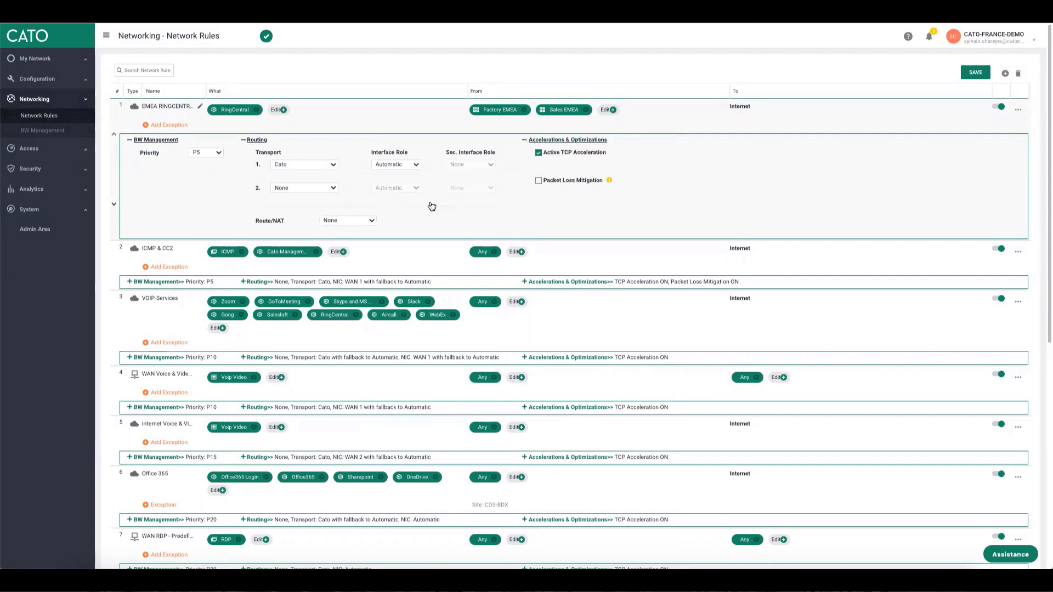
left_click(350, 221)
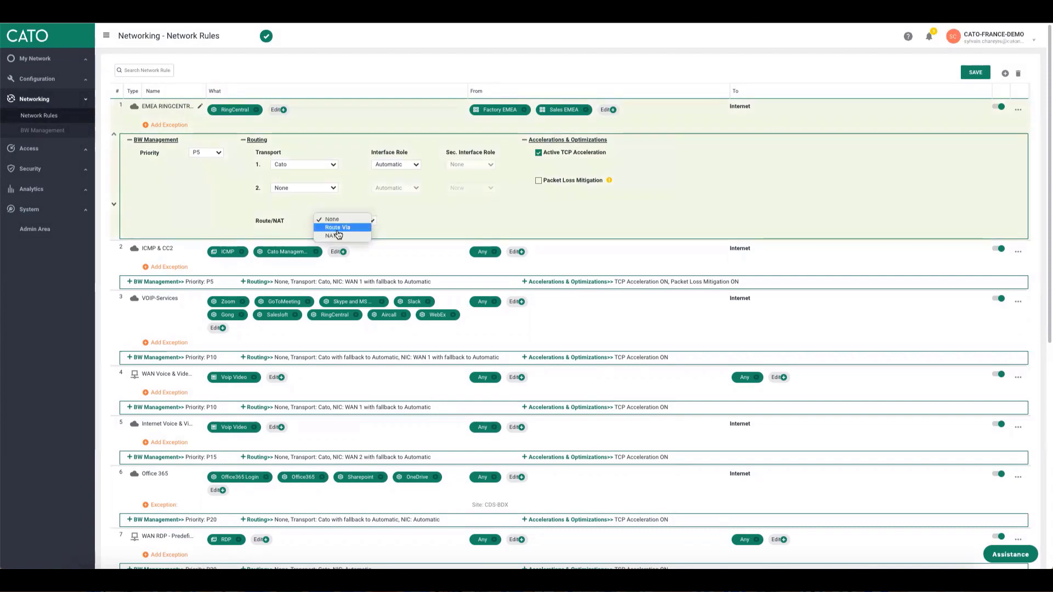
left_click(338, 228)
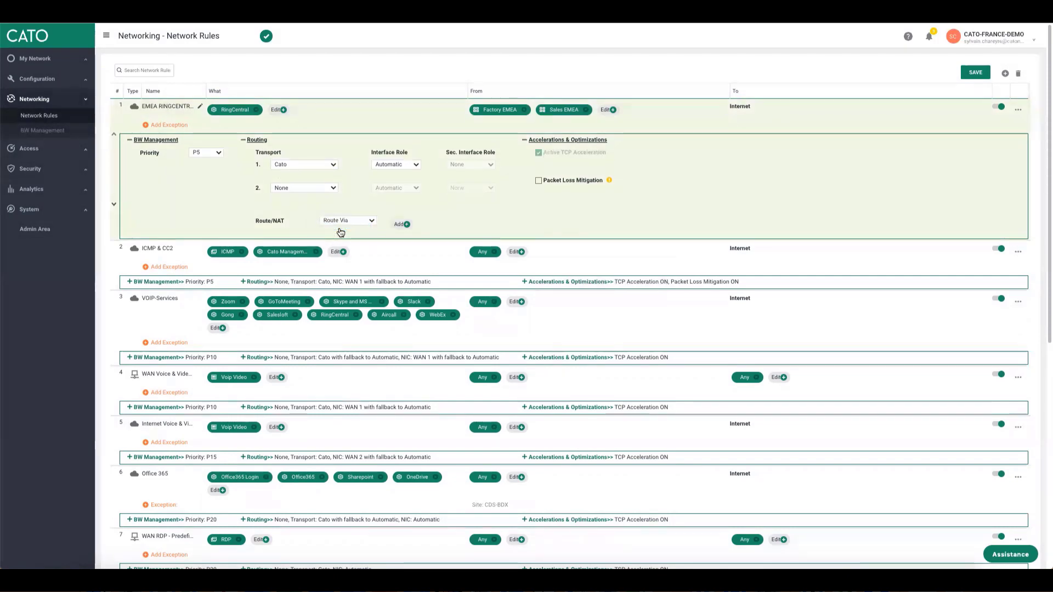
left_click(402, 225)
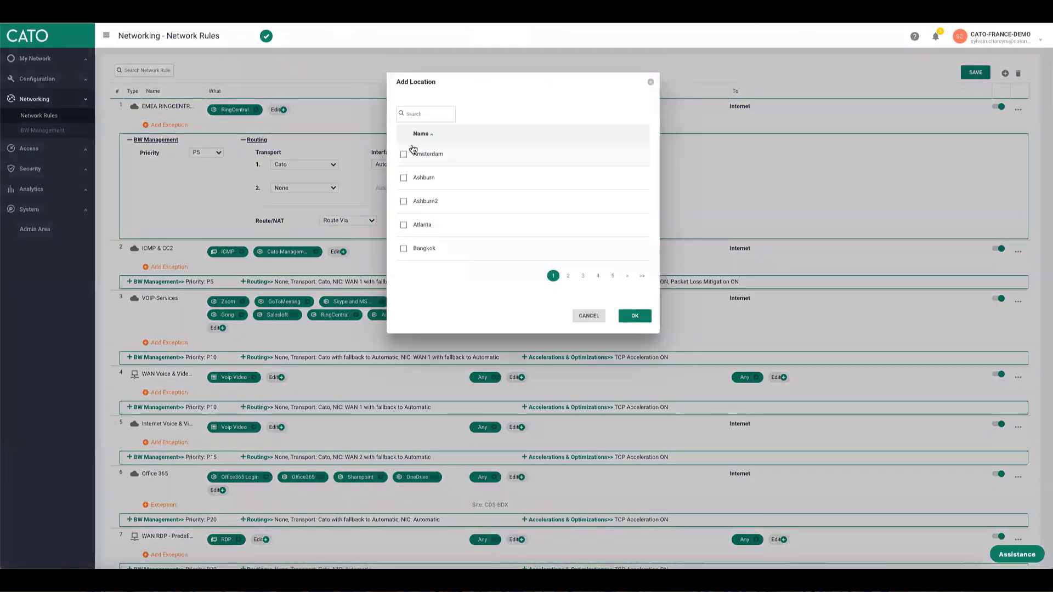
left_click(406, 154)
type("z")
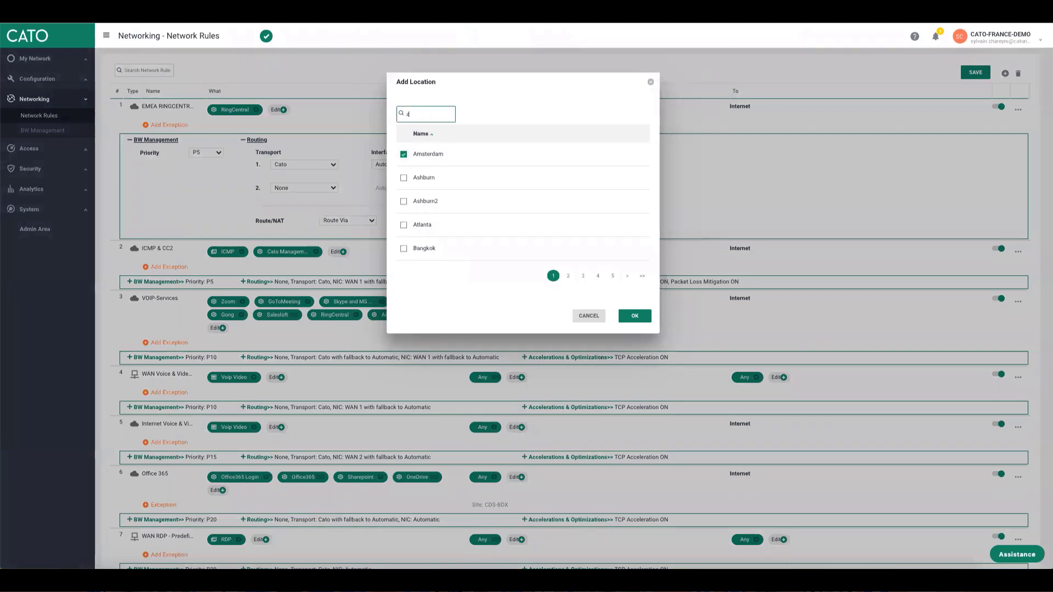
type("u")
left_click(404, 154)
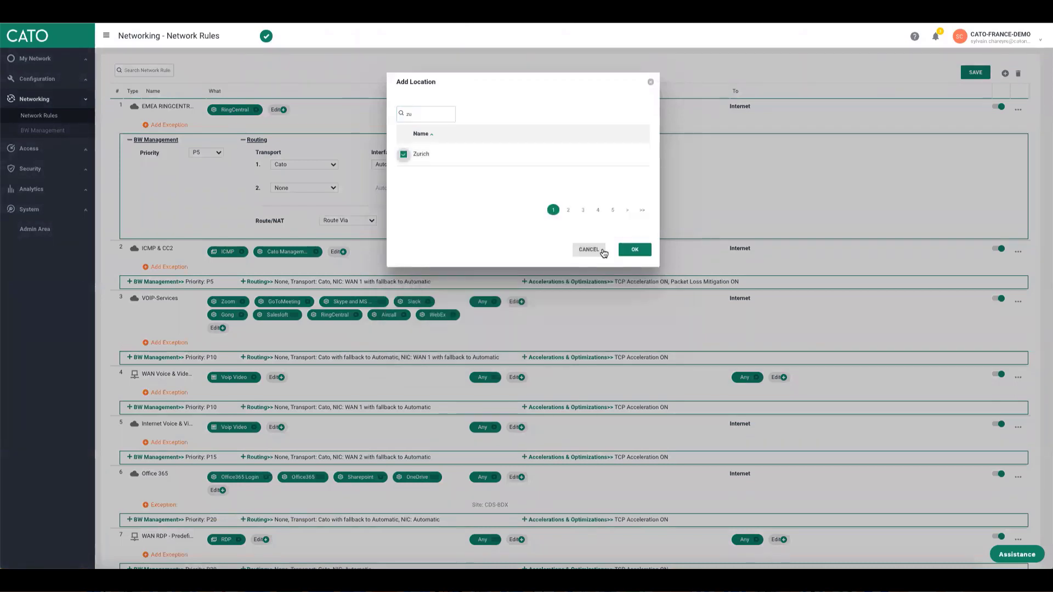
left_click(631, 249)
left_click(1017, 110)
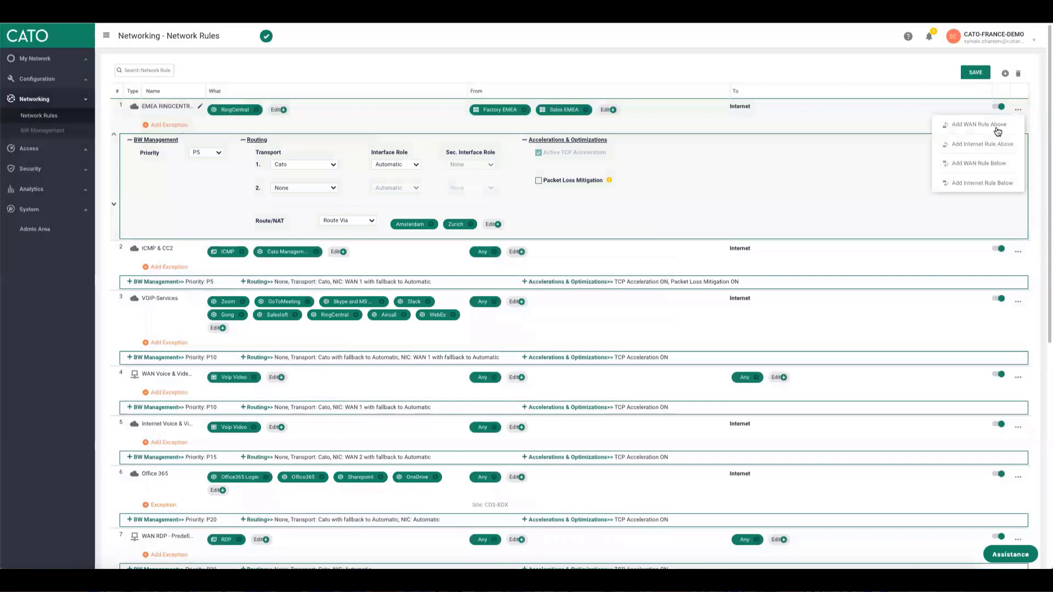
Insert another new rule at the top named US RINGCENTRAL
left_click(983, 145)
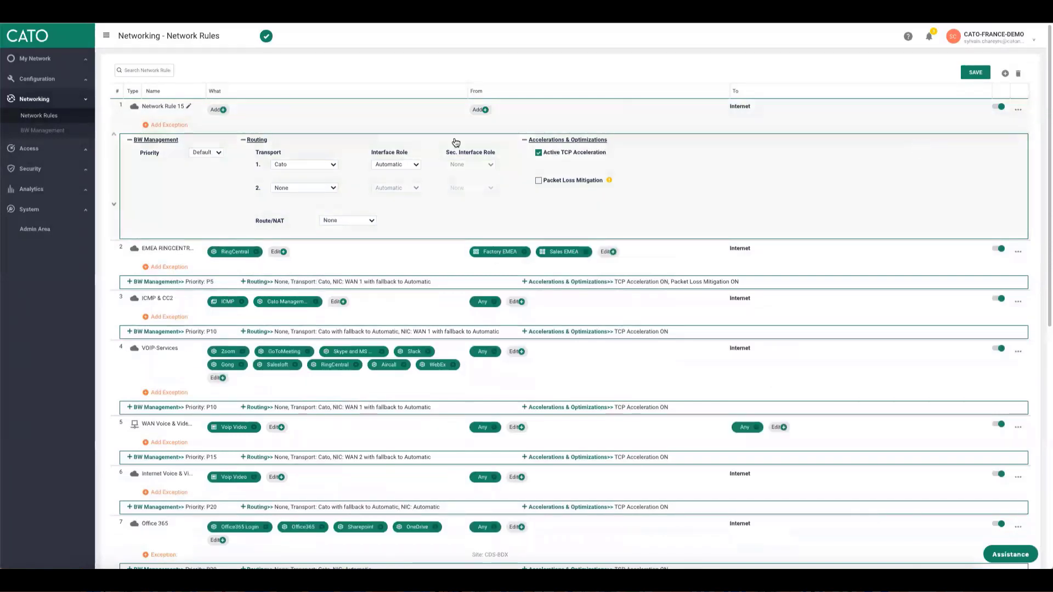
left_click(161, 107)
type("US")
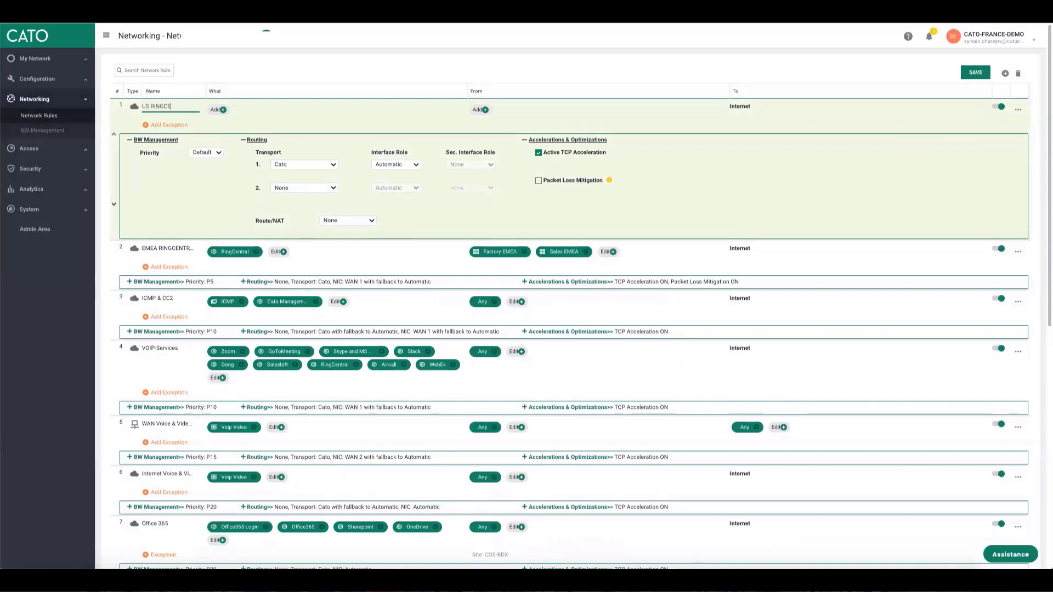
type("RINGCENTRAL")
Set the US RINGCENTRAL rule's application to RingCentral
left_click(218, 110)
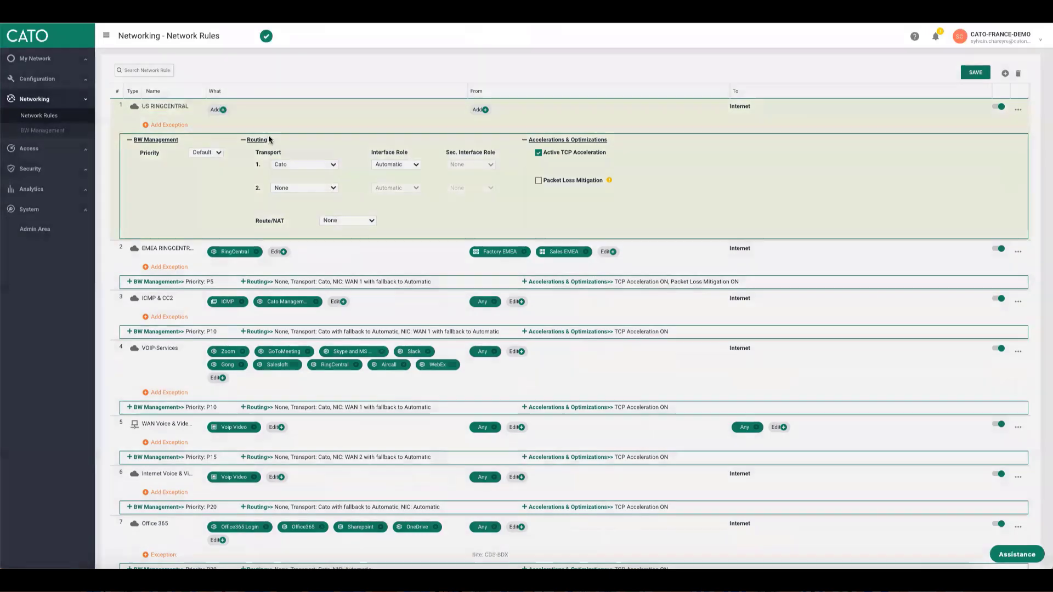
left_click(355, 107)
left_click(321, 135)
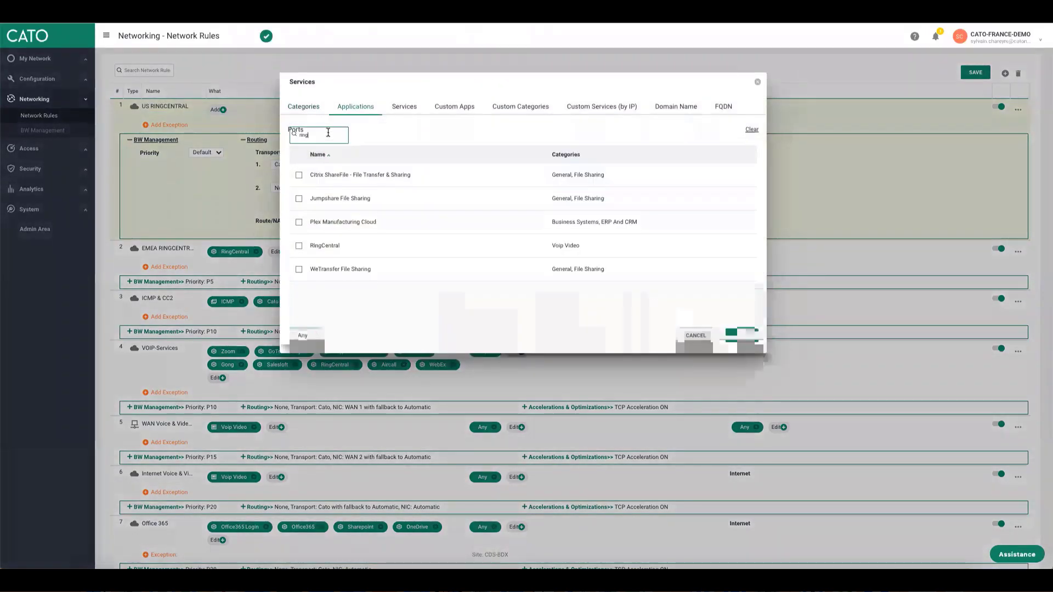
left_click(299, 246)
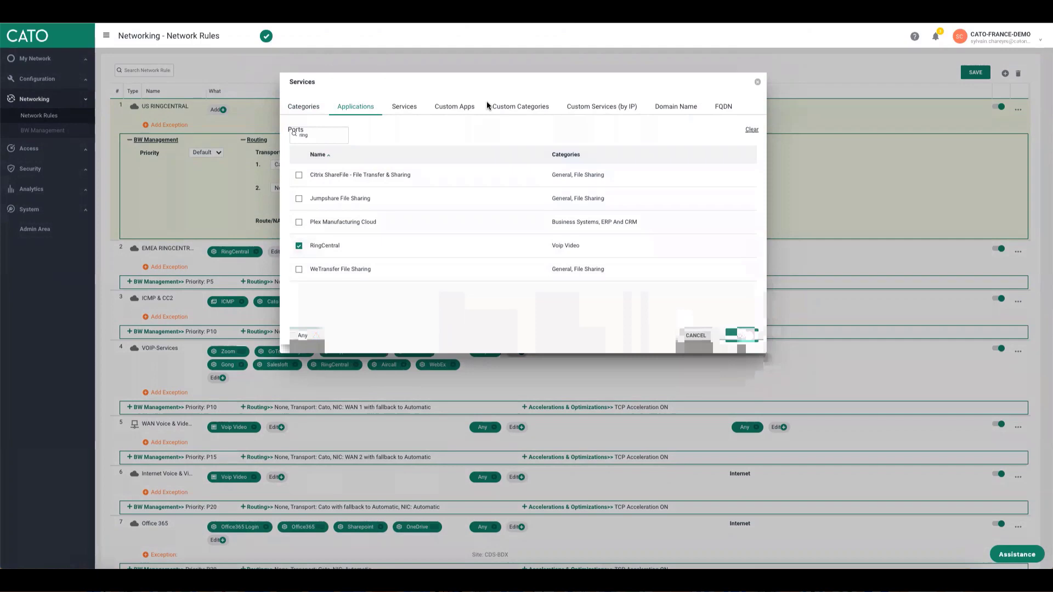
left_click(742, 333)
Make Sales US and Factory US the sources, removing Sales EMEA, and choose Route Via routing
left_click(482, 110)
type("SAles em")
left_click(365, 171)
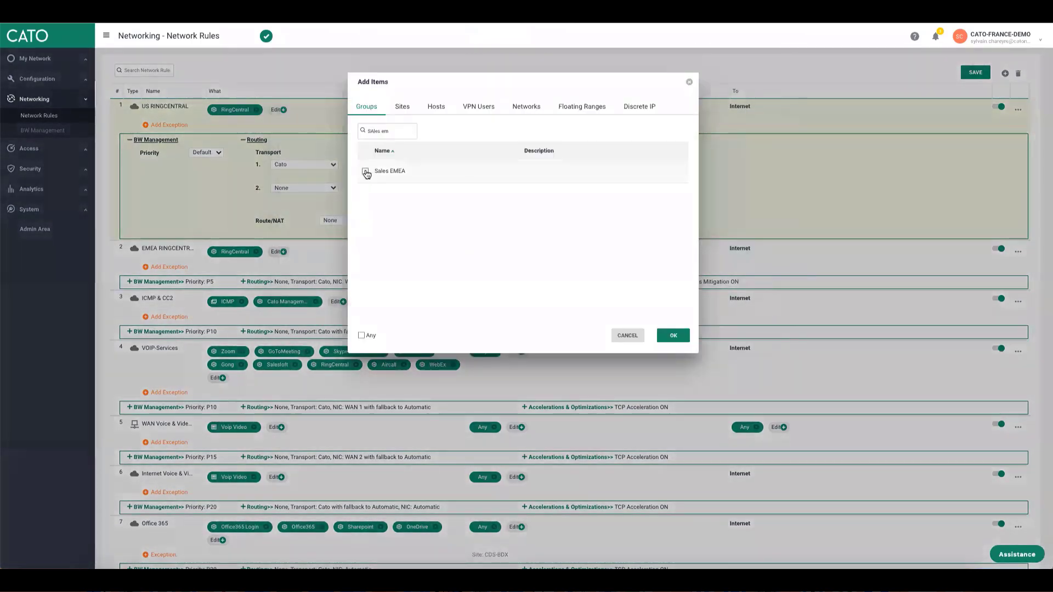
triple_click(396, 130)
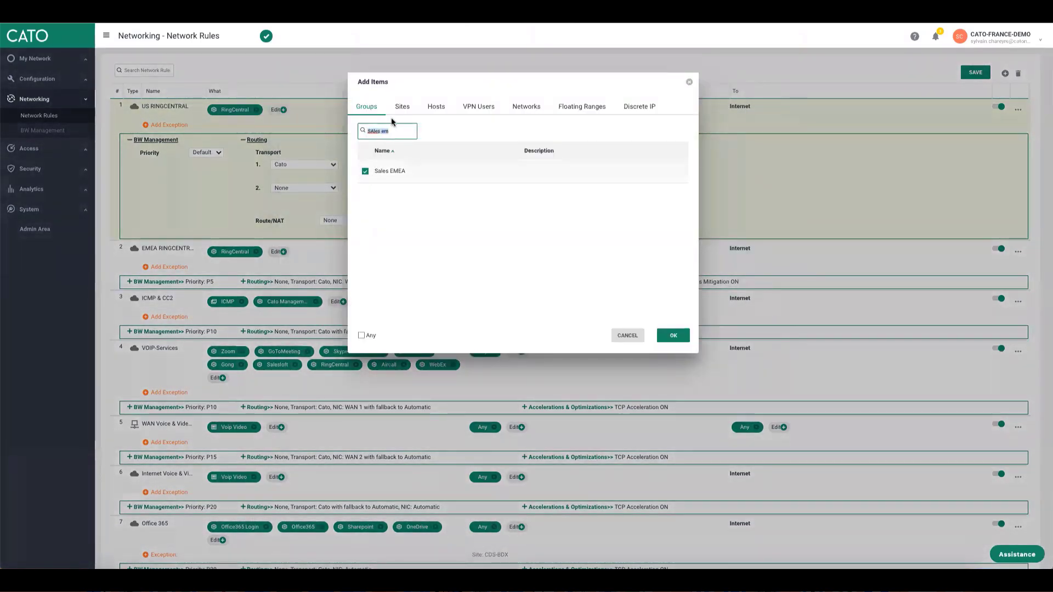
type("sa")
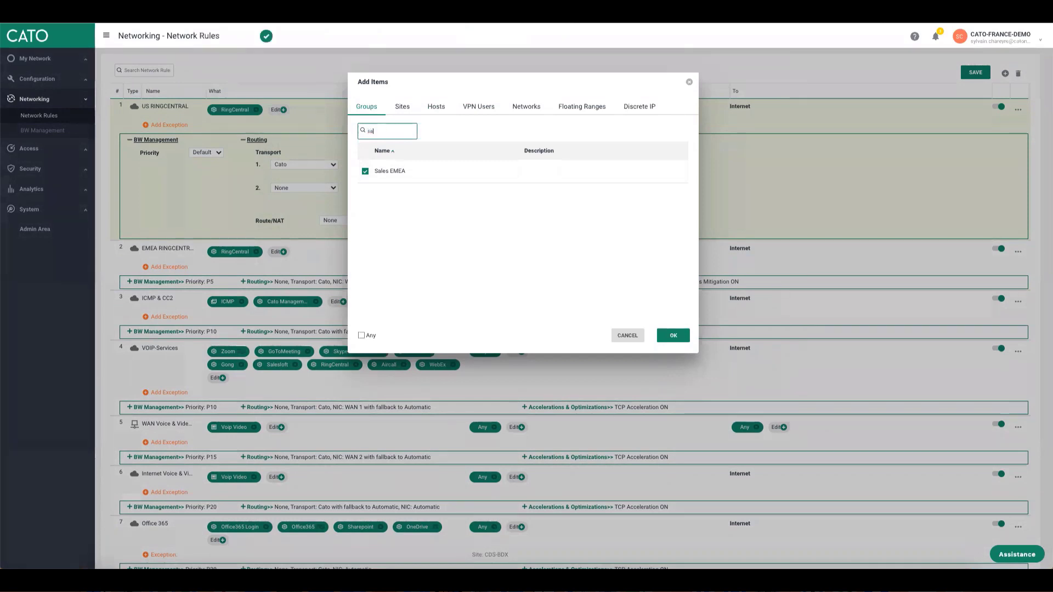
type("les us")
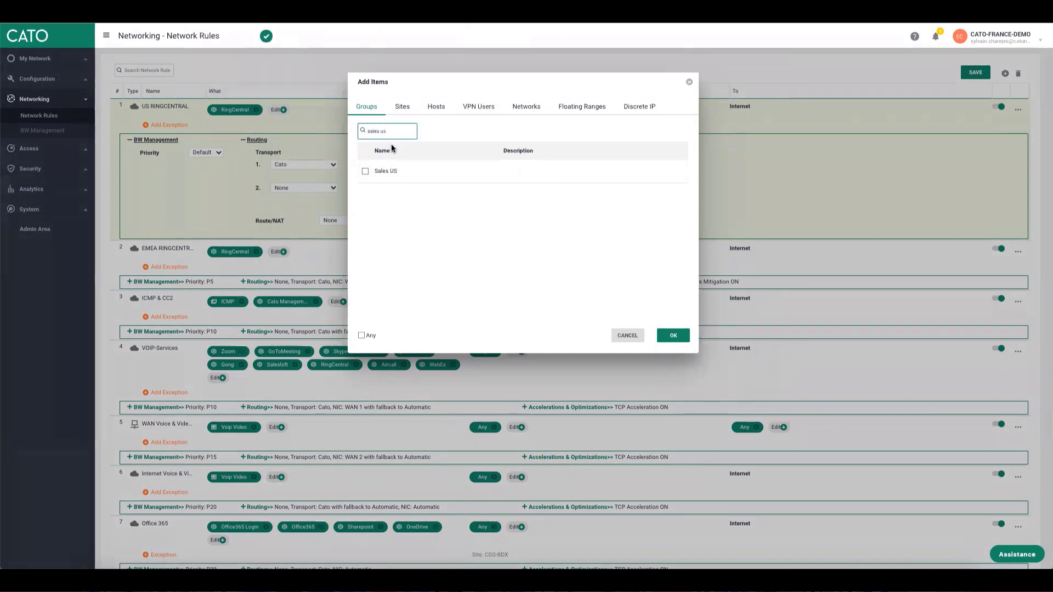
left_click(365, 171)
double_click(391, 130)
type("factory")
left_click(365, 171)
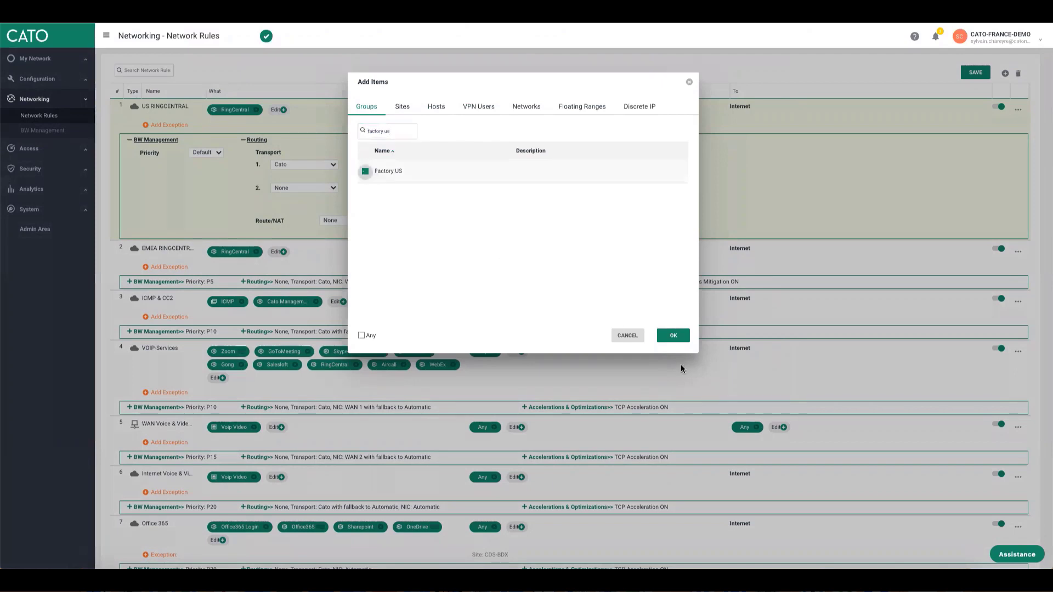
left_click(674, 336)
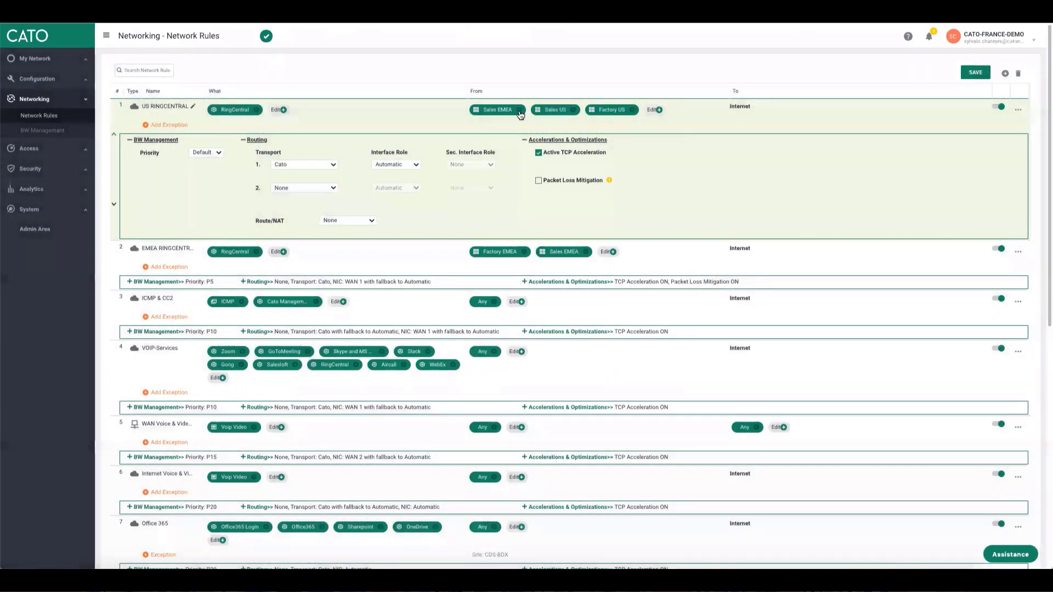
left_click(519, 111)
left_click(520, 110)
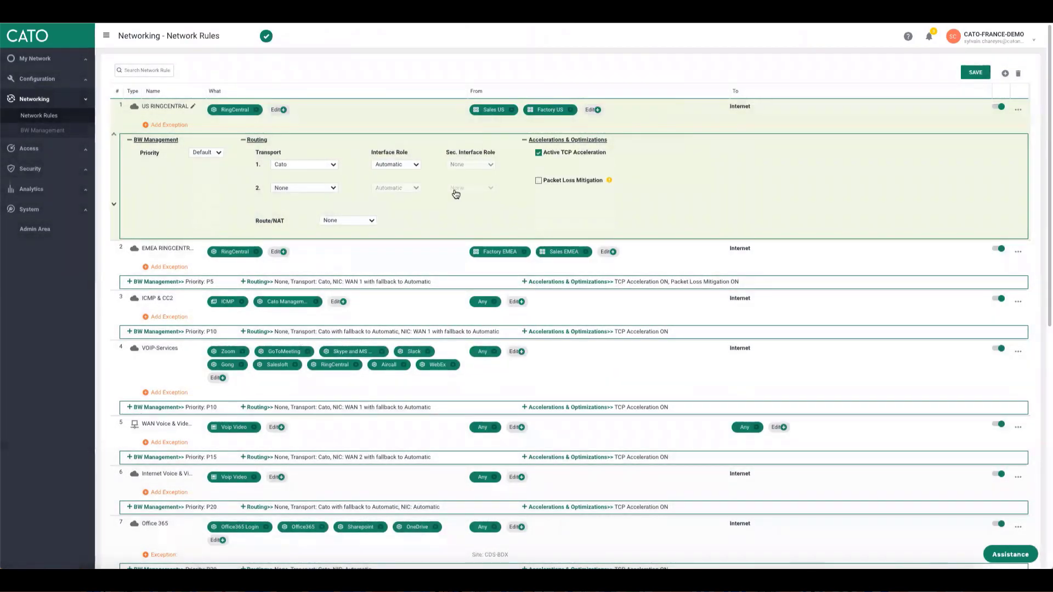
left_click(350, 221)
left_click(351, 228)
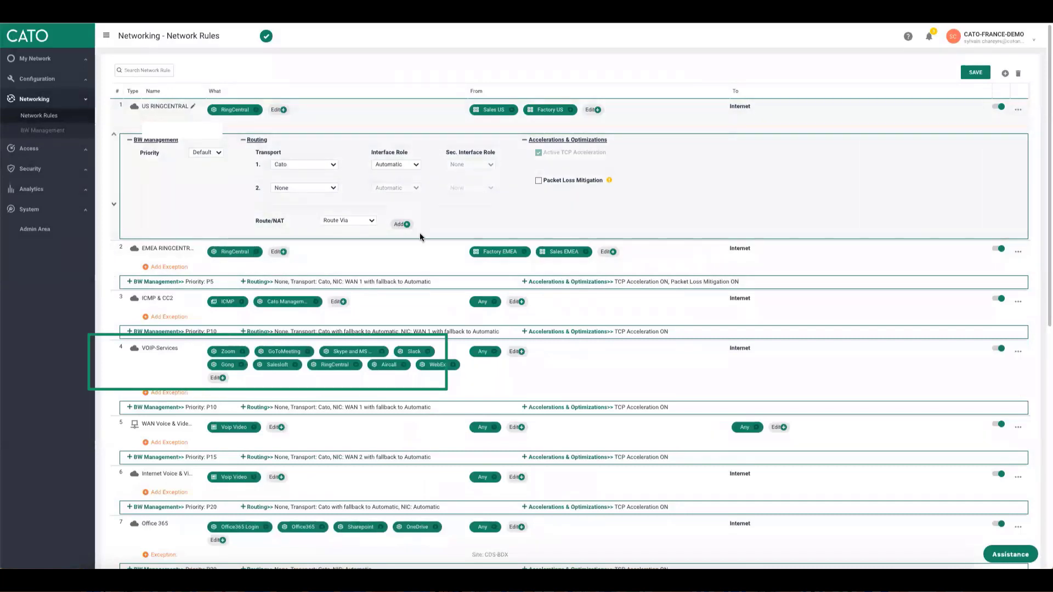
Add Miami and New York as the US RINGCENTRAL route-via locations and save the network rules
left_click(401, 226)
left_click(416, 110)
type("zu")
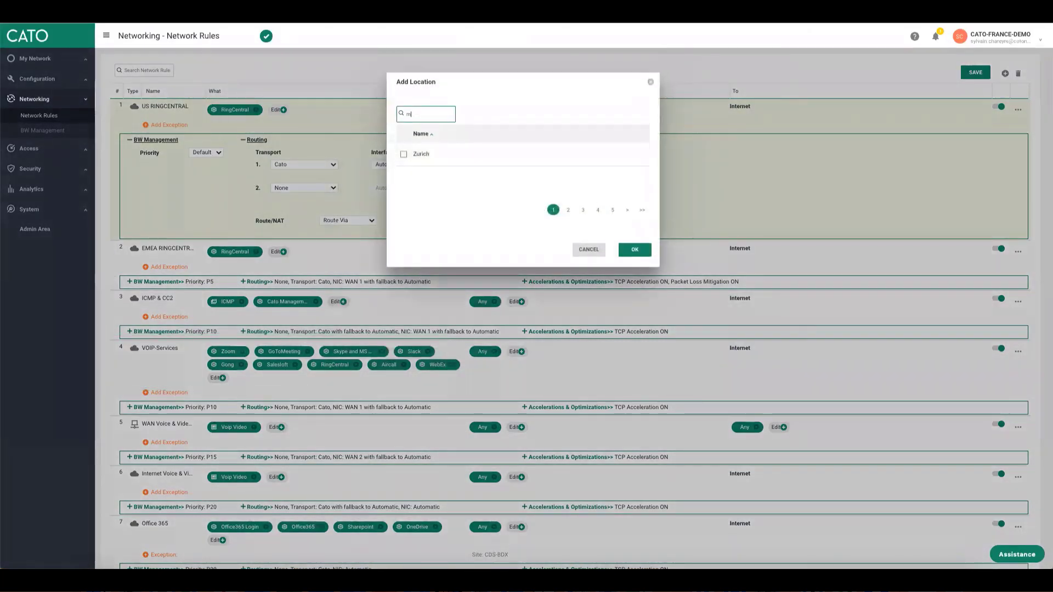
left_click(404, 154)
left_click(404, 154)
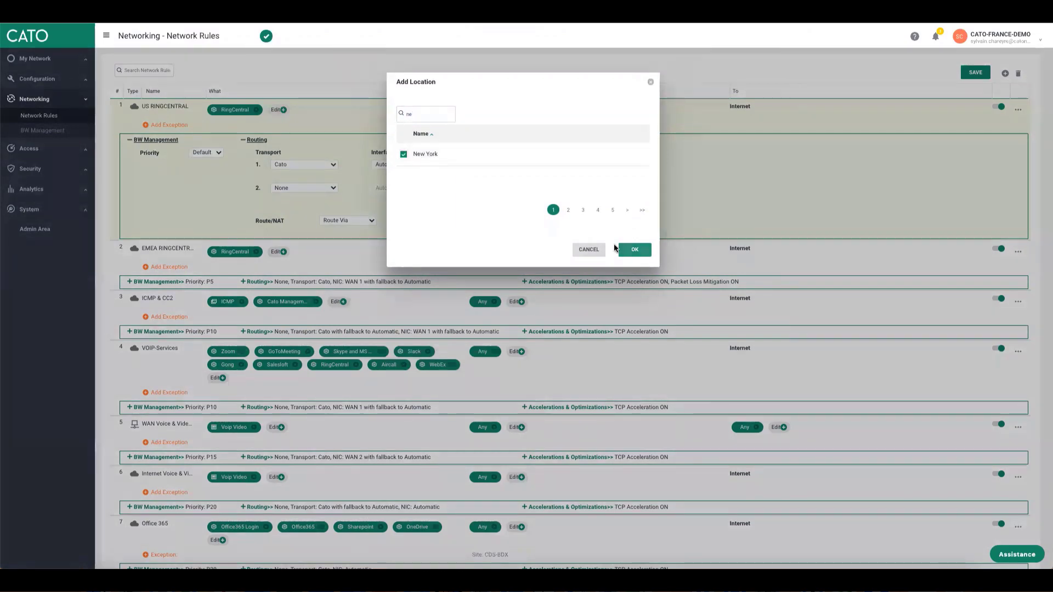
left_click(631, 249)
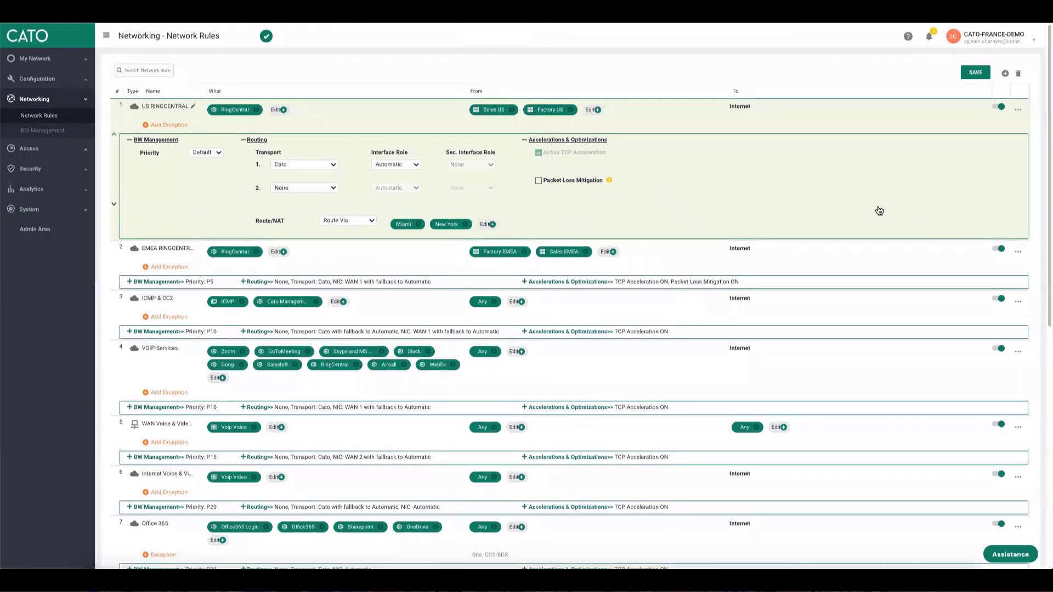
left_click(976, 73)
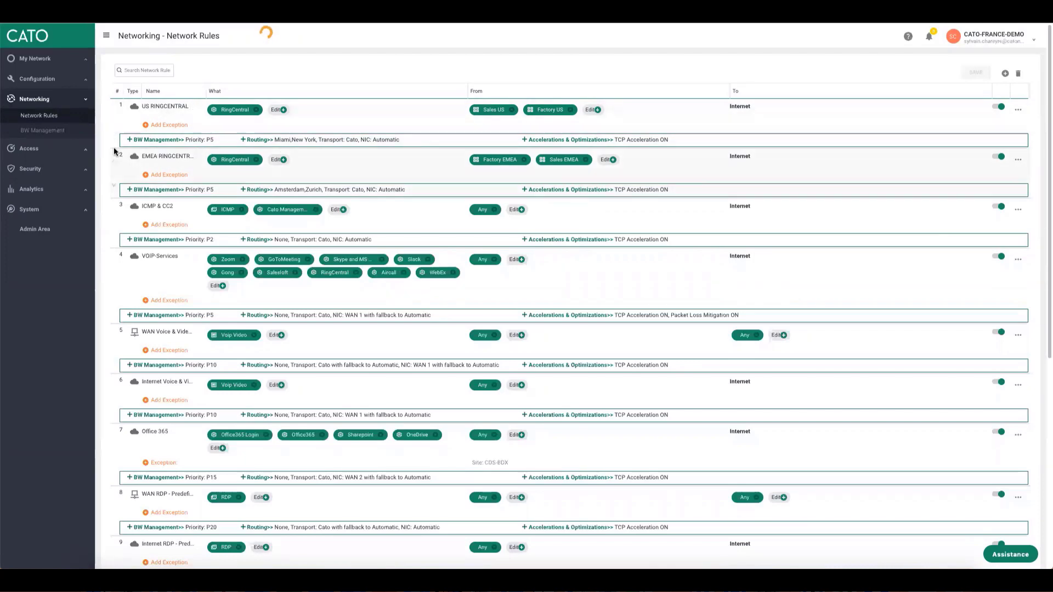
Insert a new Internet Firewall rule above rule 1 named Ringcentral access
left_click(44, 169)
left_click(44, 171)
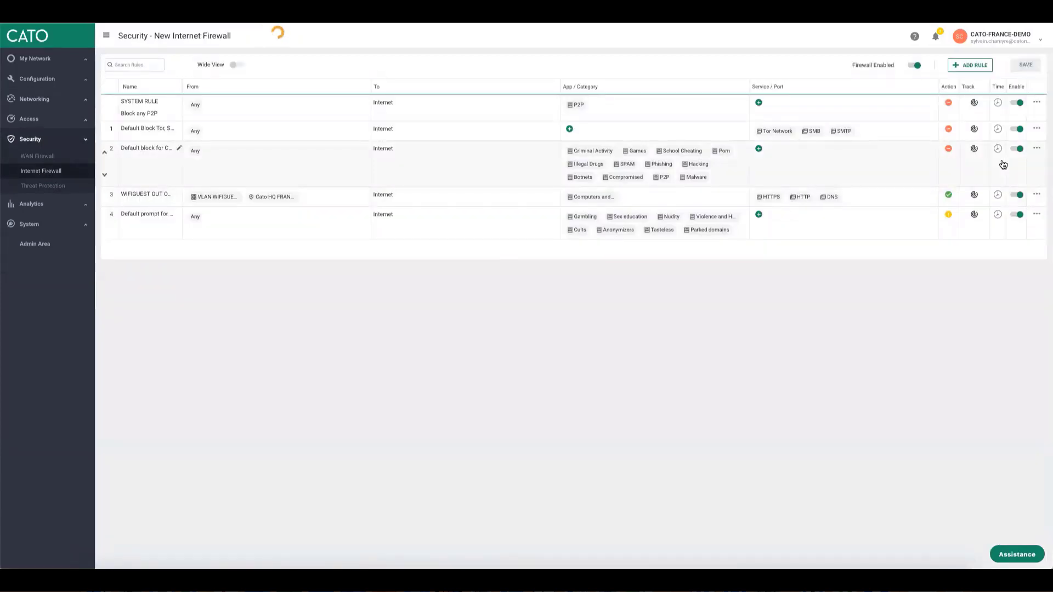
left_click(1037, 128)
left_click(1005, 164)
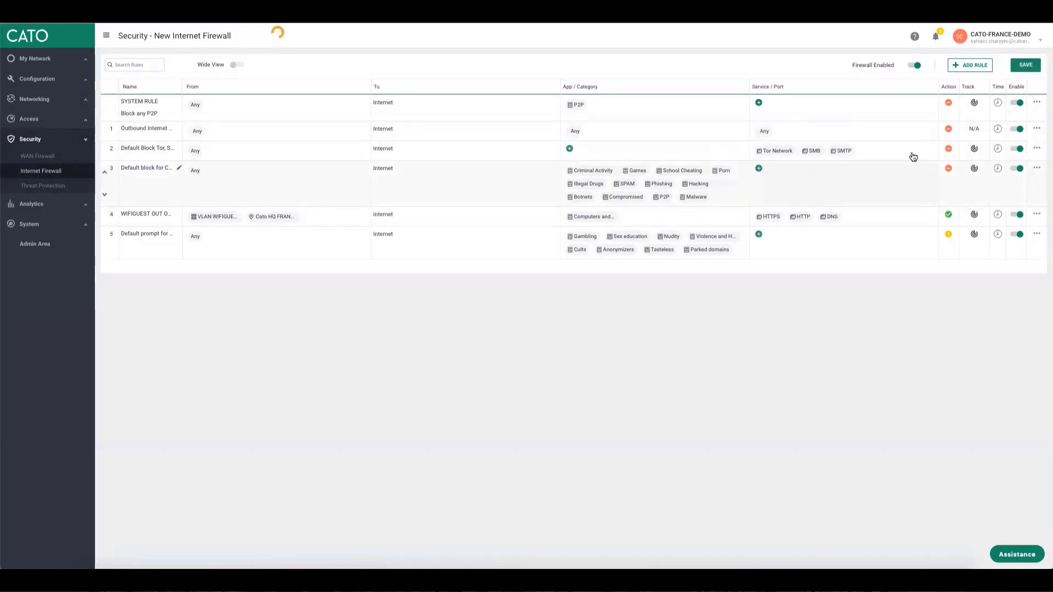
double_click(134, 129)
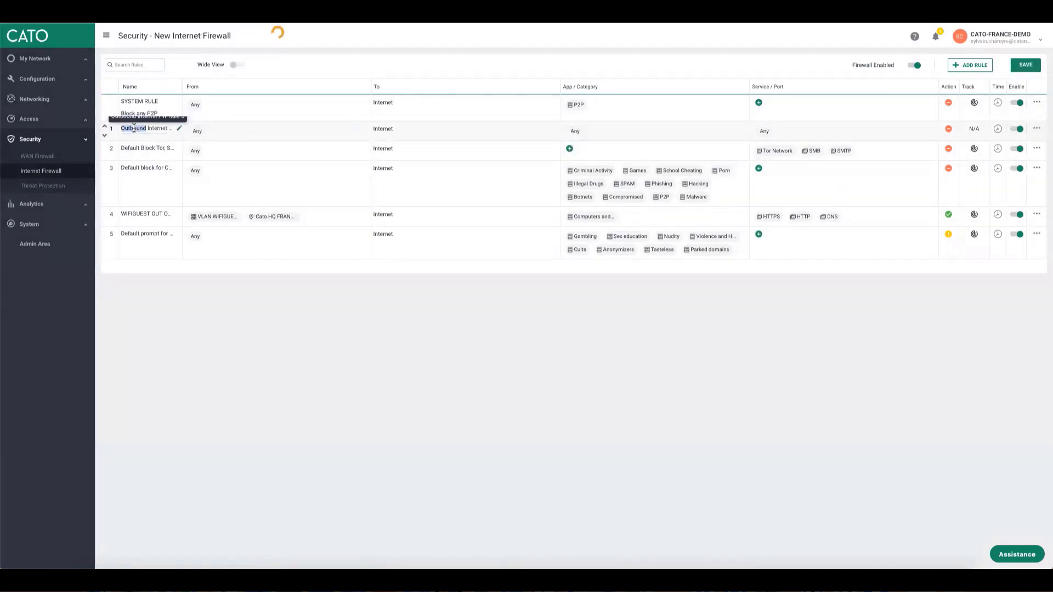
key("ctrl+a")
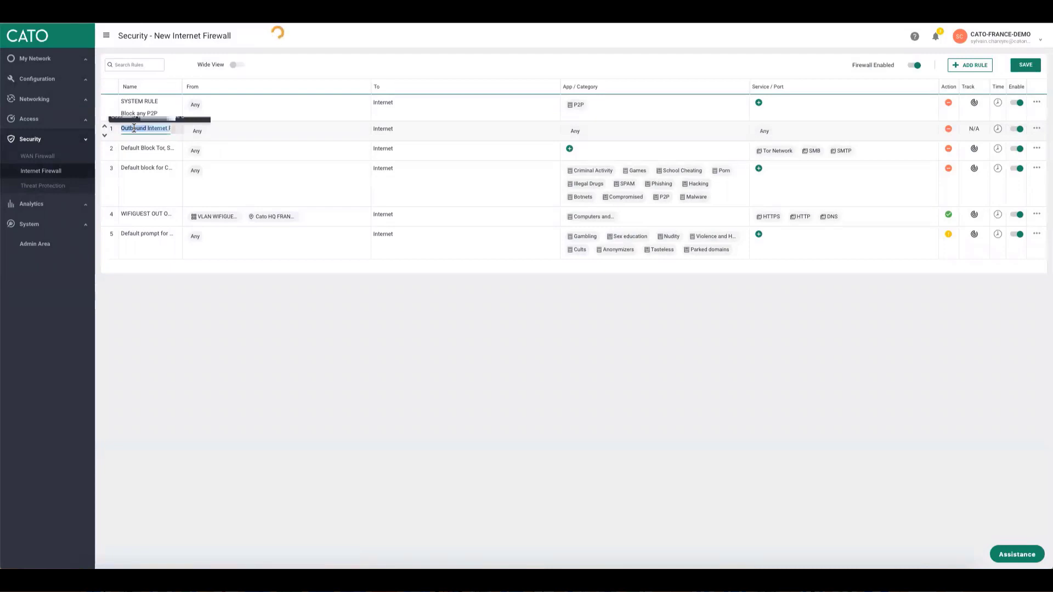
type("Ringcentral access")
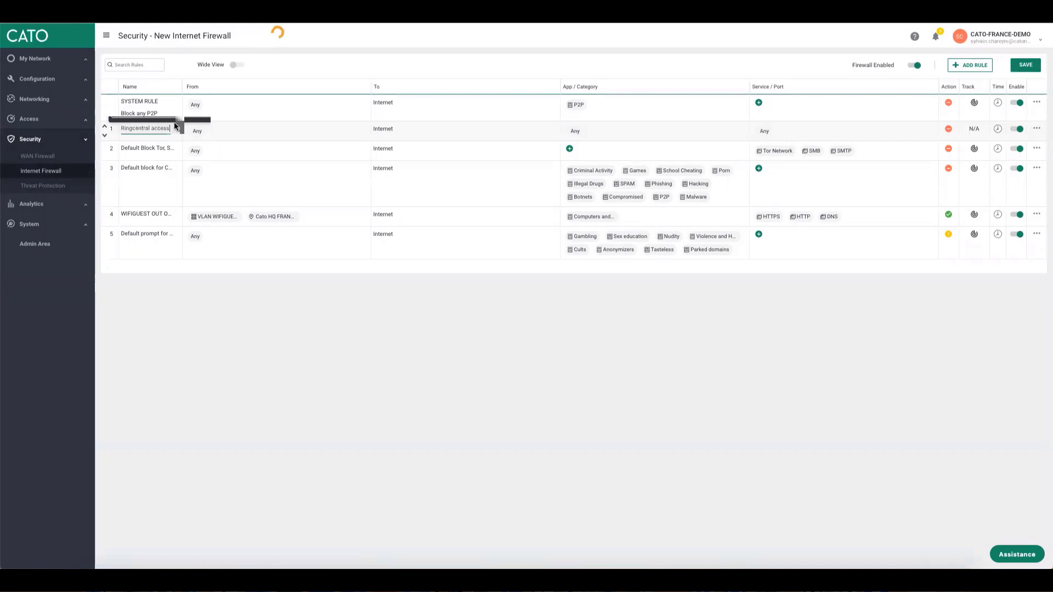
Add the Sales group as a source of the Ringcentral access rule
left_click(207, 134)
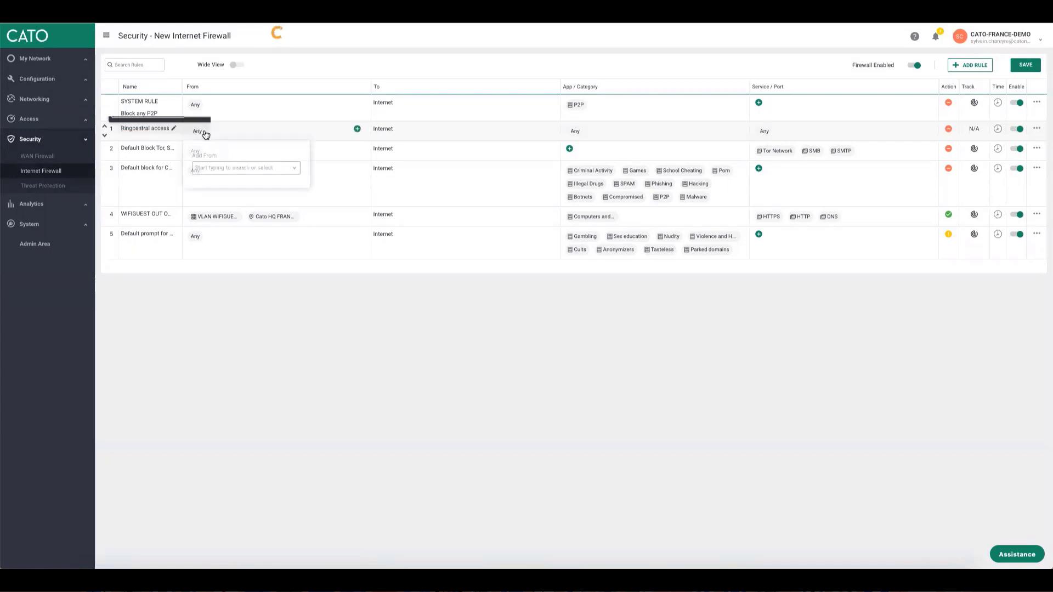
left_click(215, 169)
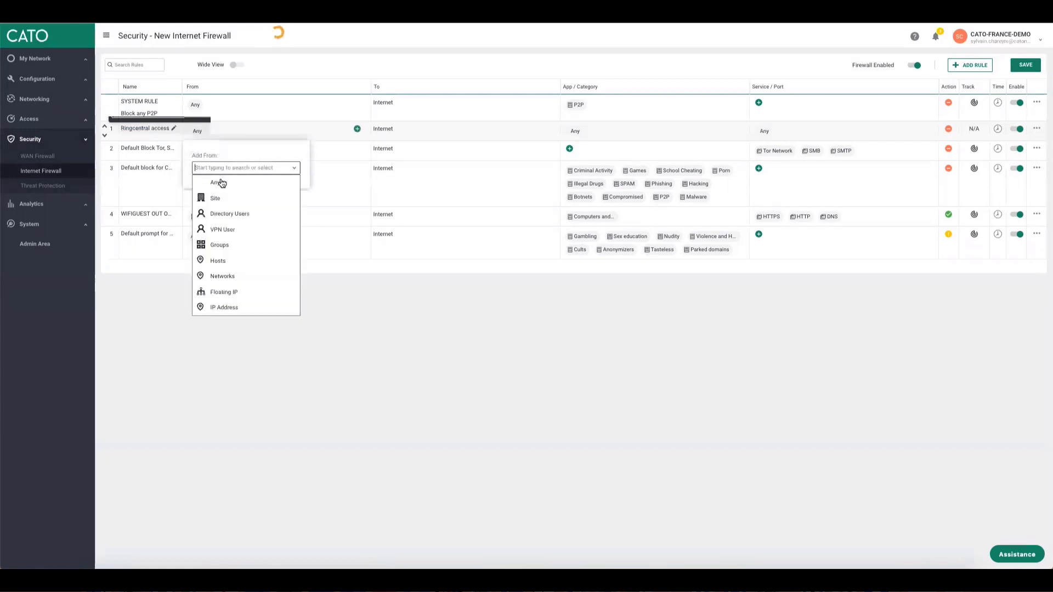
left_click(222, 245)
left_click(222, 184)
left_click(220, 186)
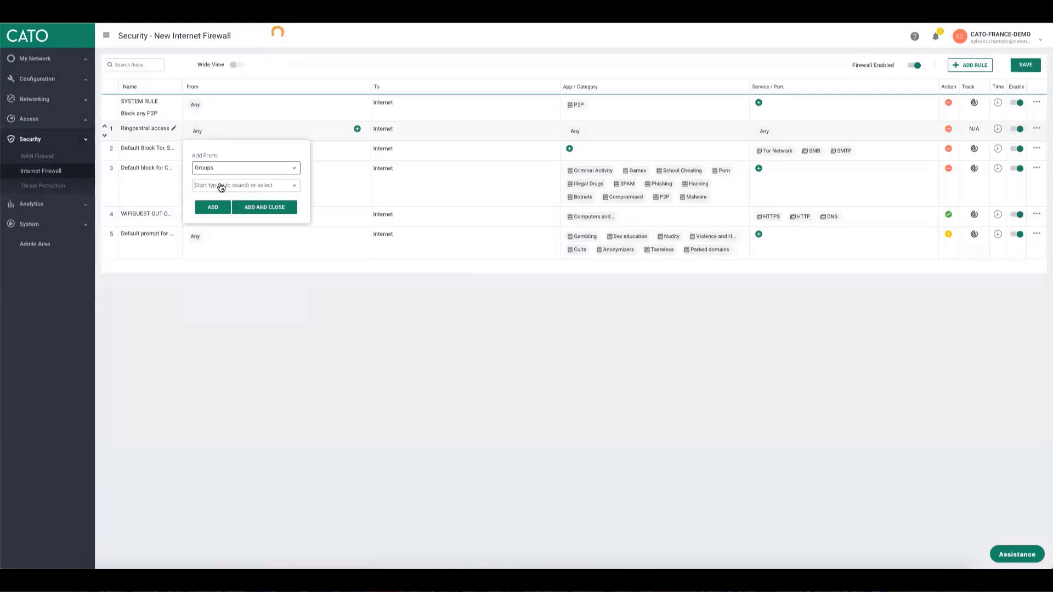
left_click(219, 185)
type("sales")
left_click(217, 201)
left_click(246, 211)
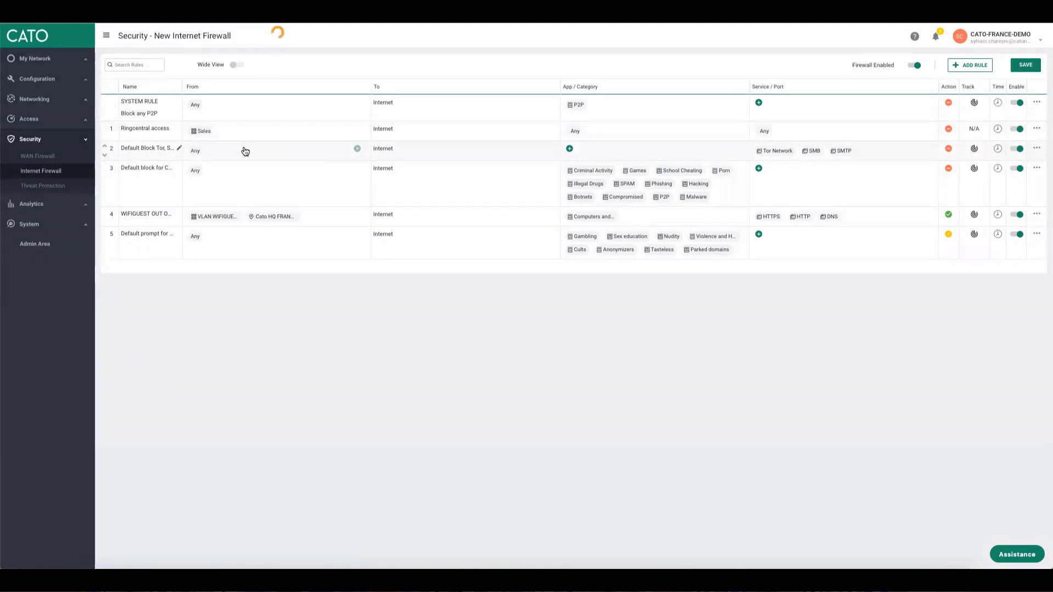
Add the Factory ALL group as a second source
left_click(354, 130)
left_click(242, 166)
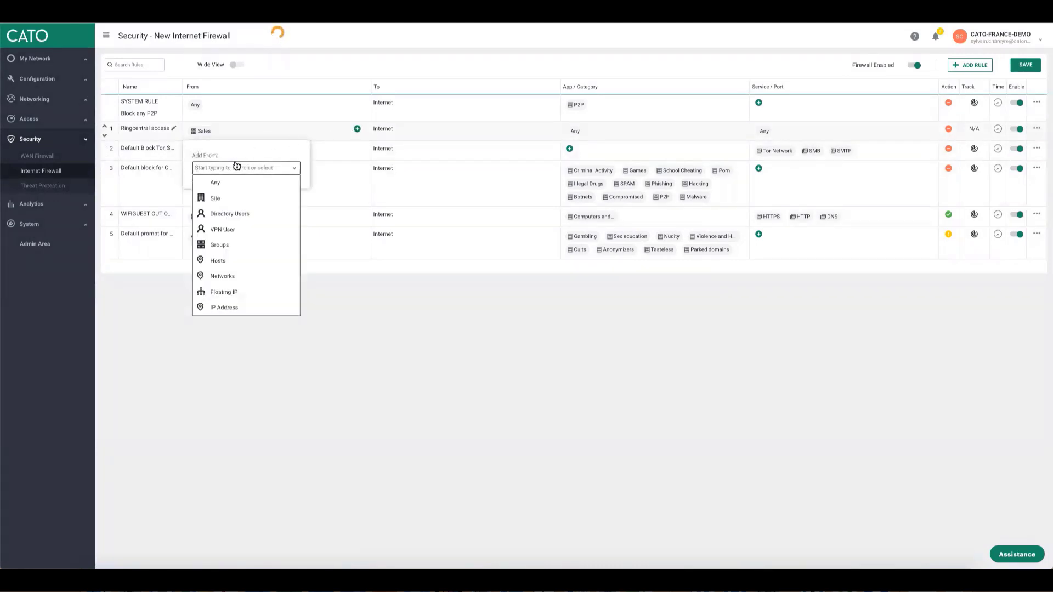
left_click(219, 245)
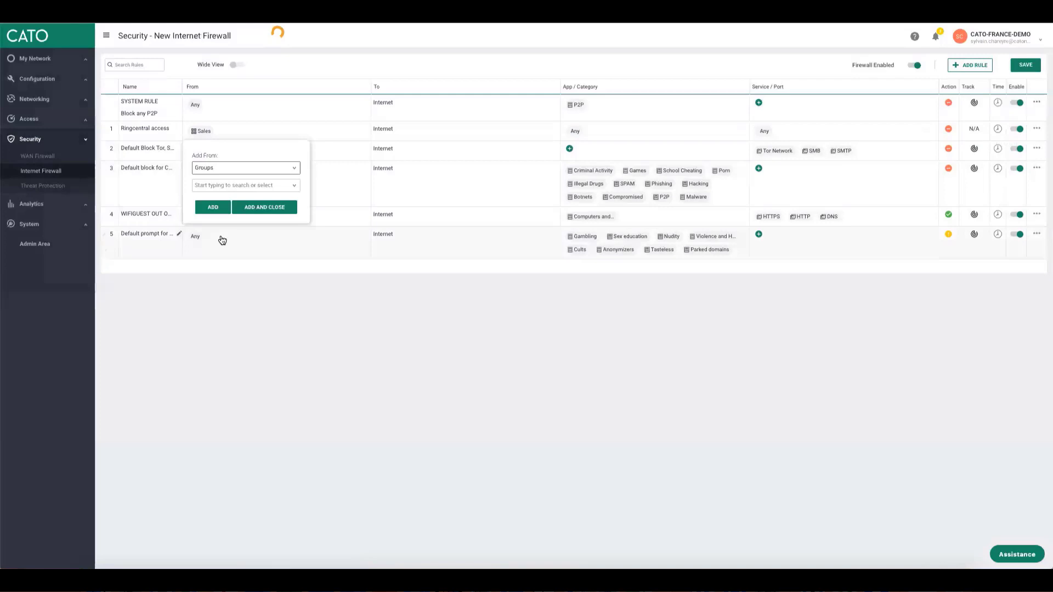
left_click(221, 185)
type("fac")
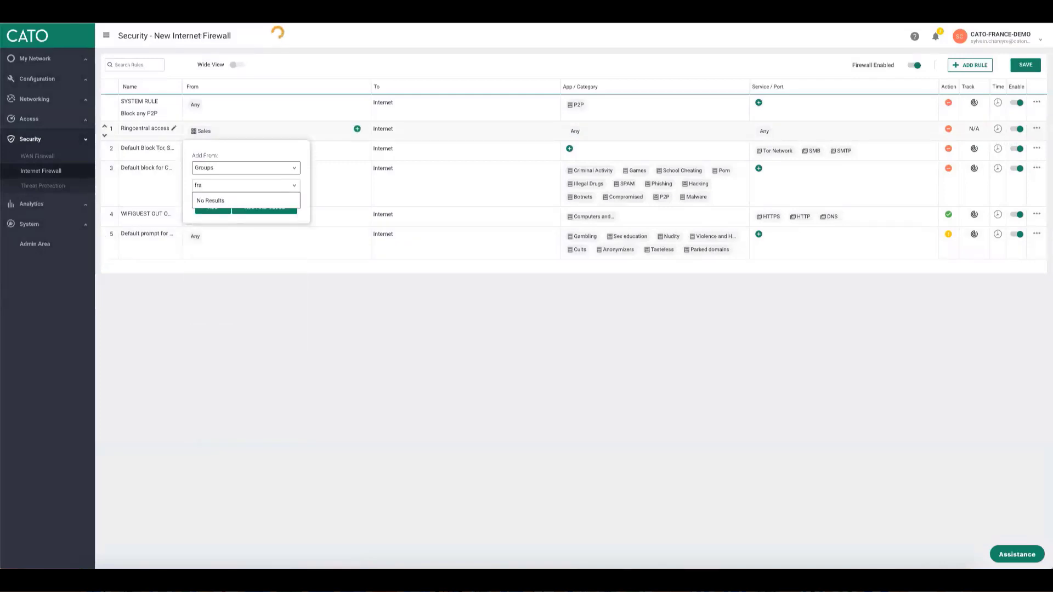
left_click(222, 200)
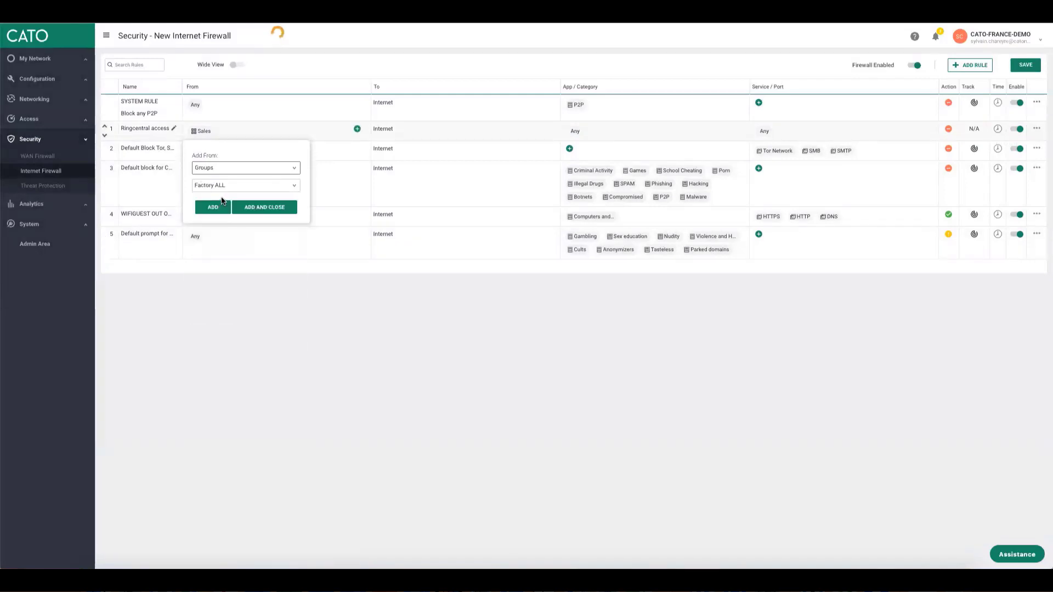
left_click(258, 207)
Set the Ringcentral access rule's App/Category to RingCentral
left_click(735, 128)
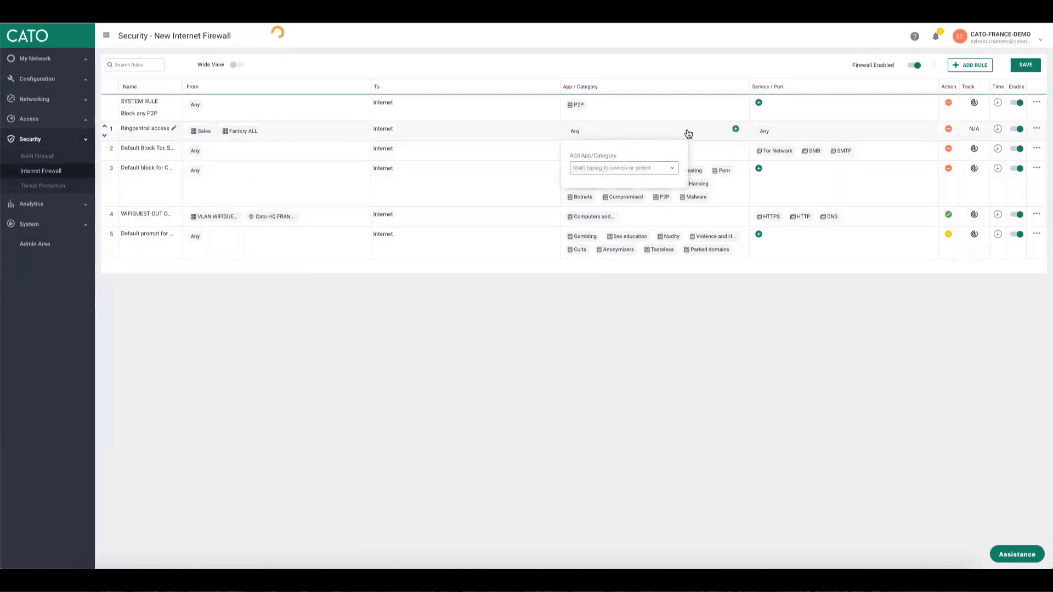
left_click(636, 170)
left_click(604, 197)
left_click(602, 186)
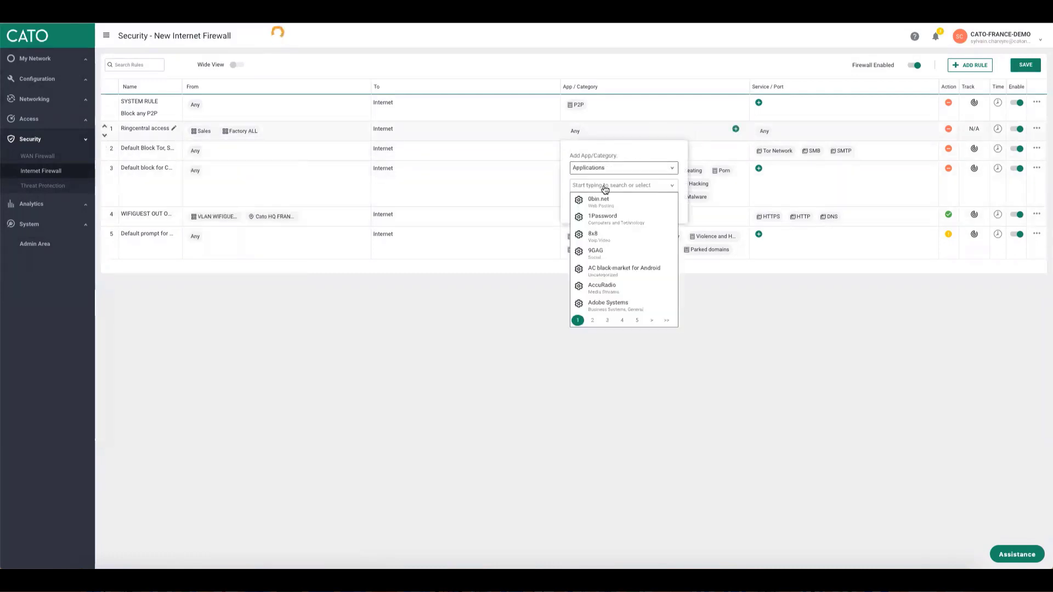
left_click(598, 187)
type("ring")
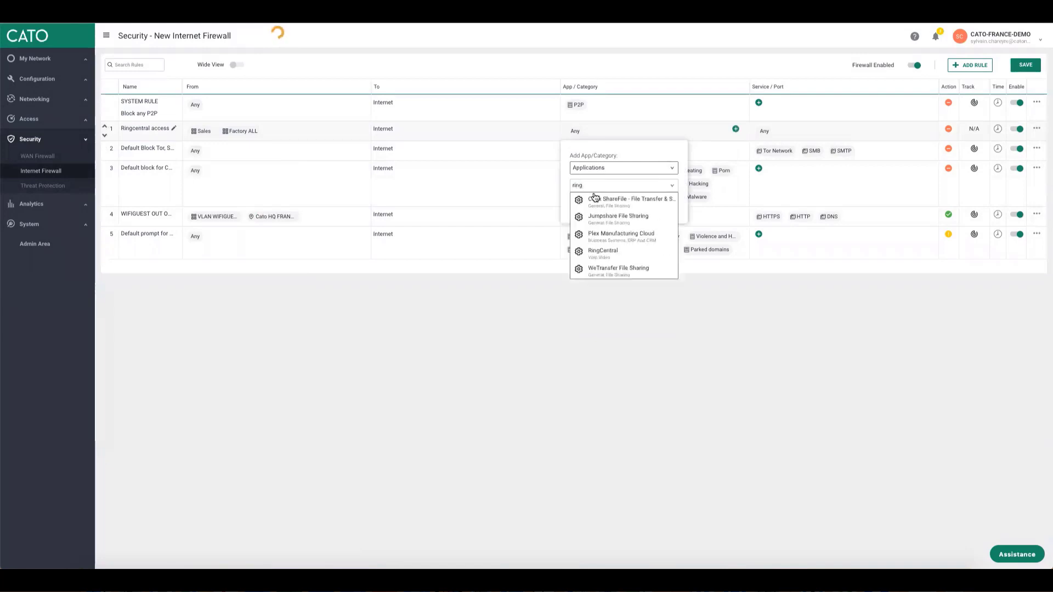
left_click(606, 252)
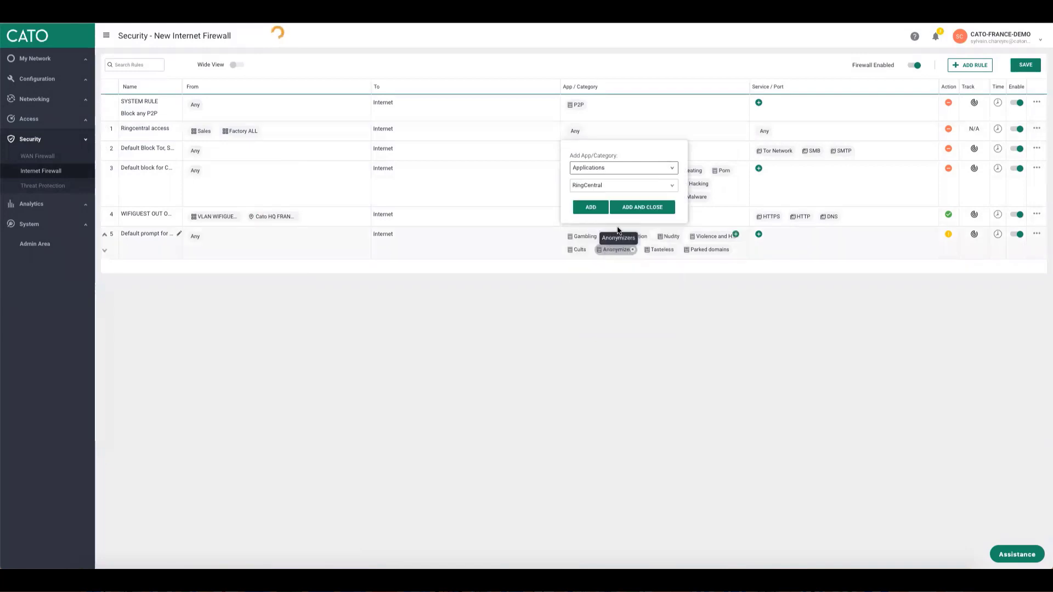
left_click(631, 207)
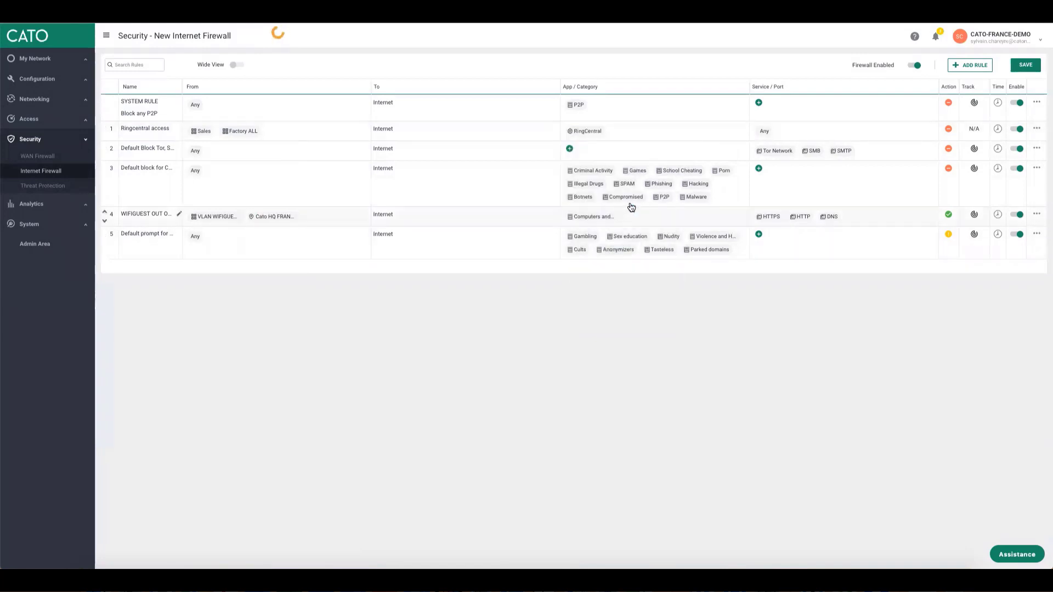
Change the rule's action to Allow with Event tracking, and save the firewall
left_click(948, 129)
left_click(967, 144)
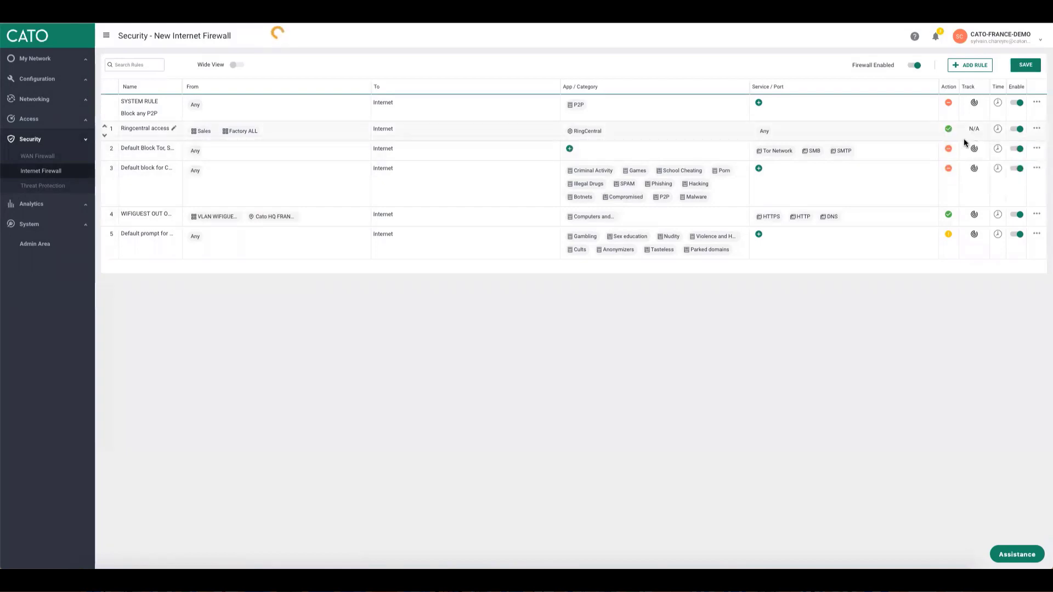
left_click(966, 136)
left_click(817, 173)
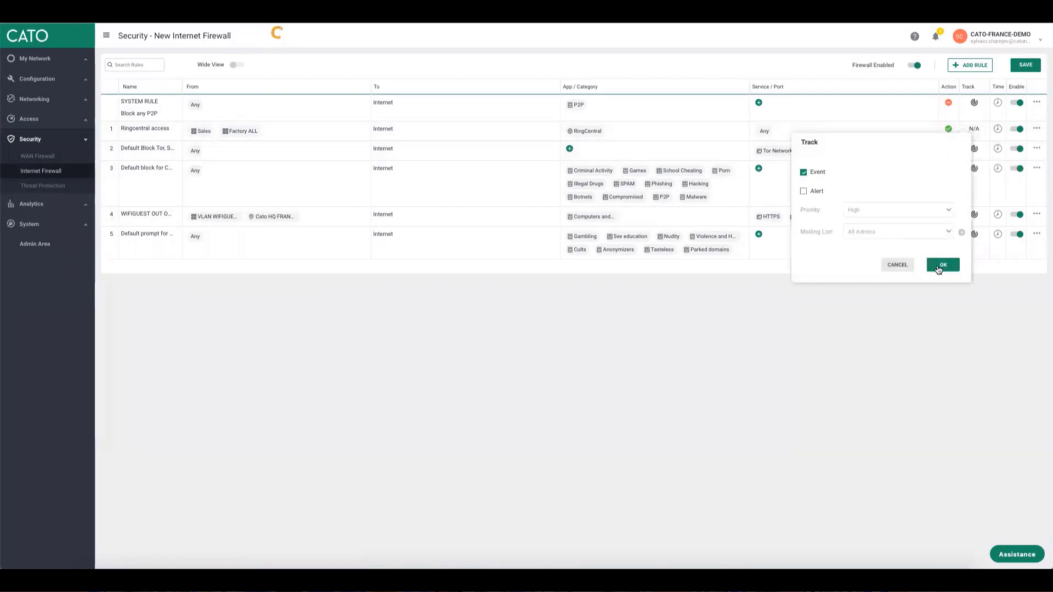
left_click(938, 267)
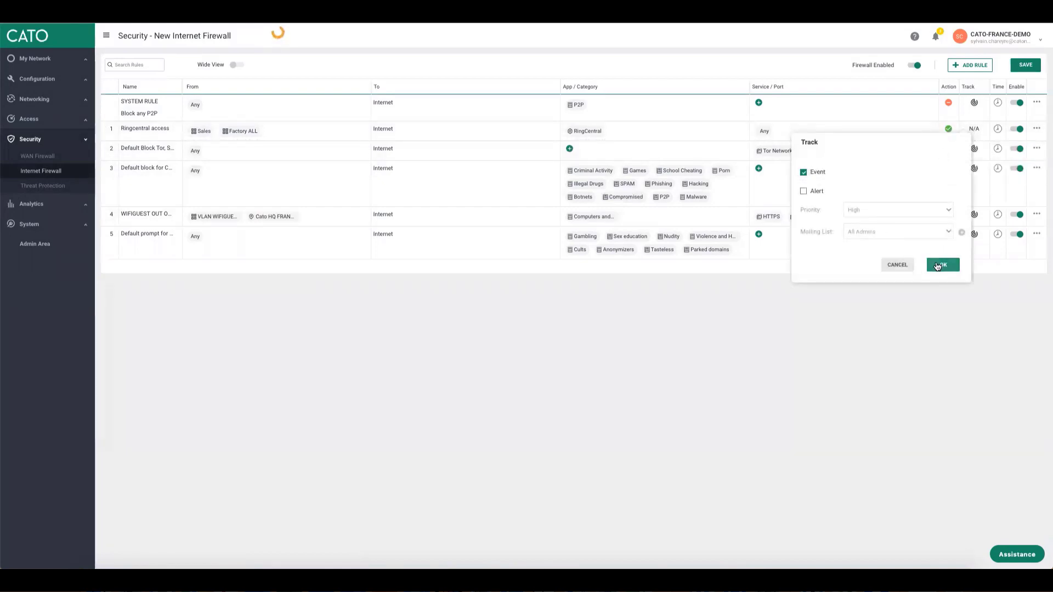
left_click(1024, 65)
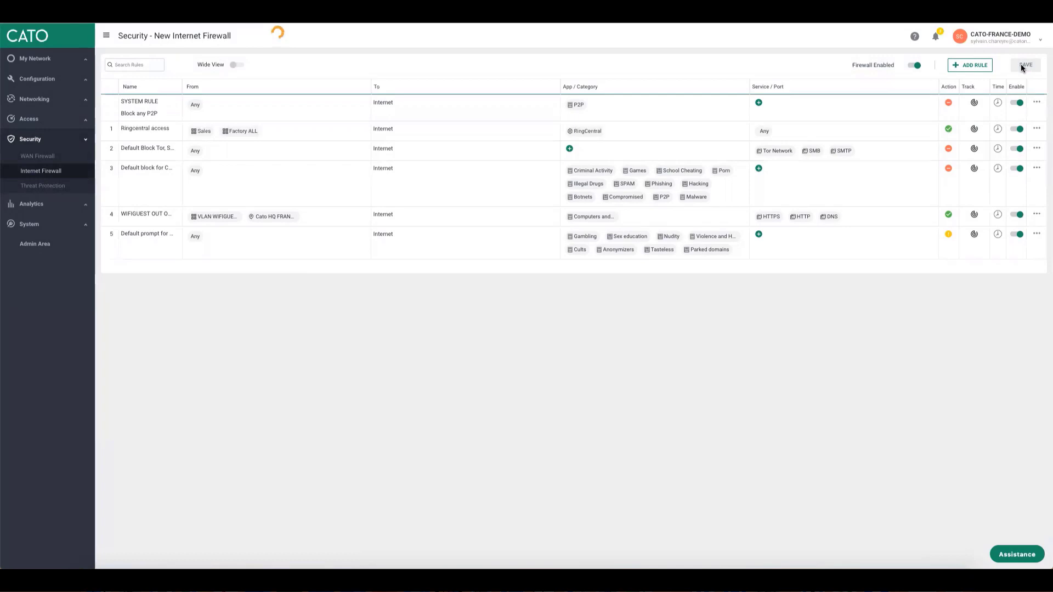
key("ctrl+Tab")
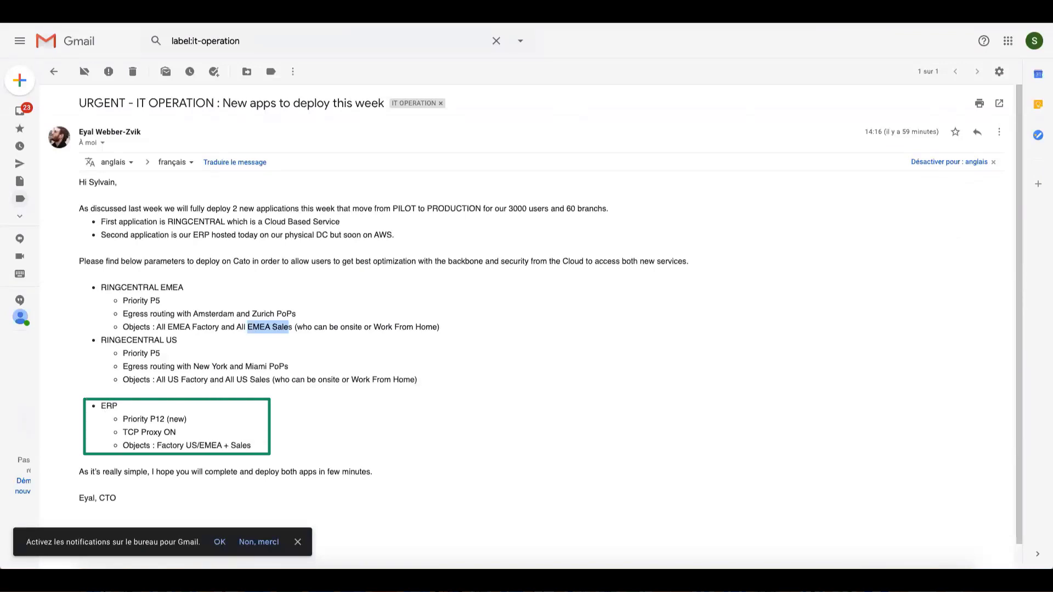
left_click_drag(130, 418, 157, 421)
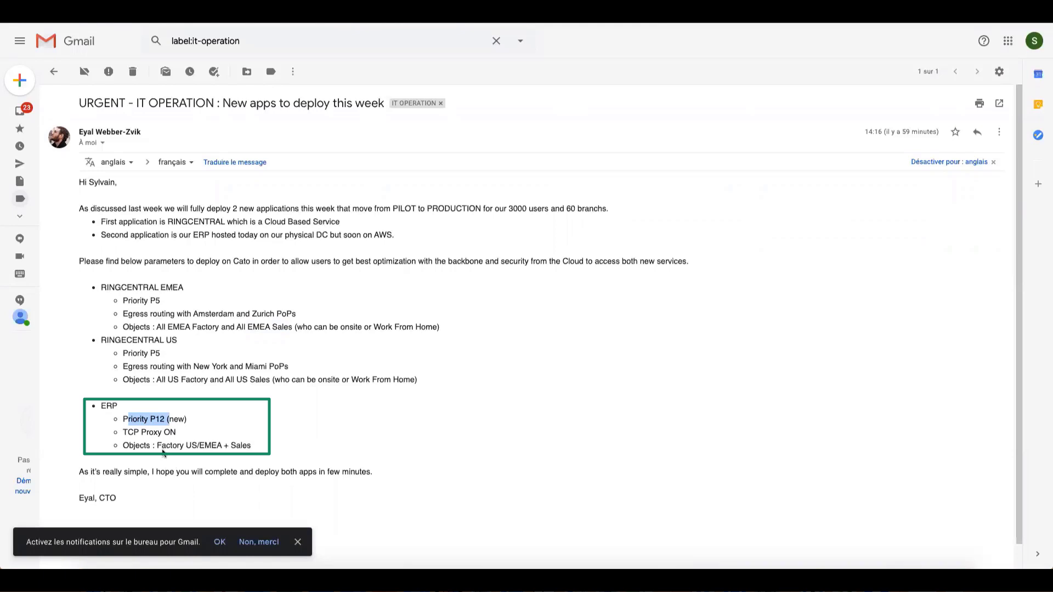
left_click_drag(156, 445, 227, 445)
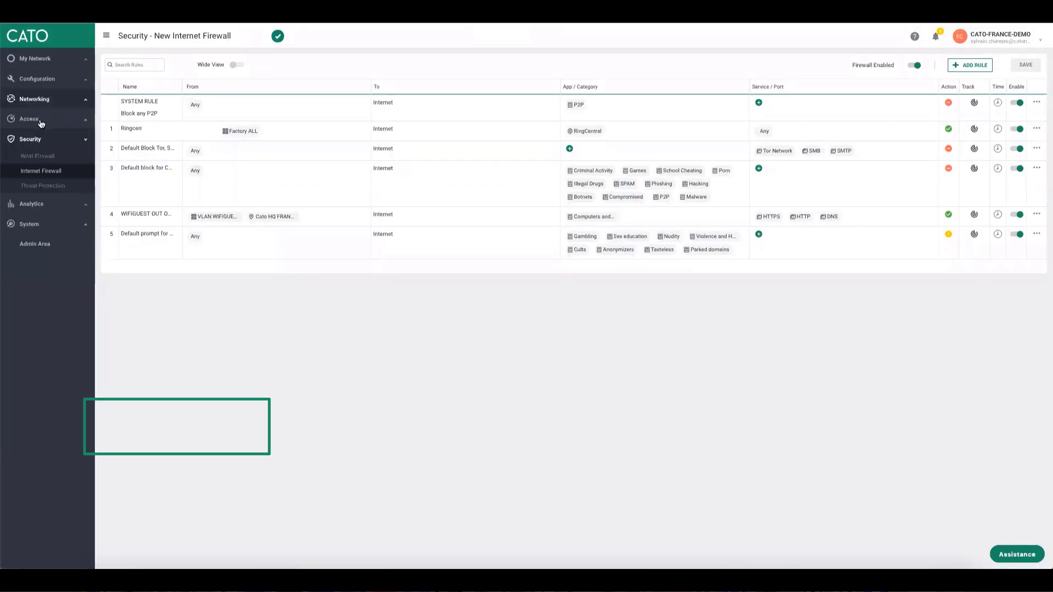
Add bandwidth priority P12 limiting upload and download to 90% only when the line is congested
left_click(47, 107)
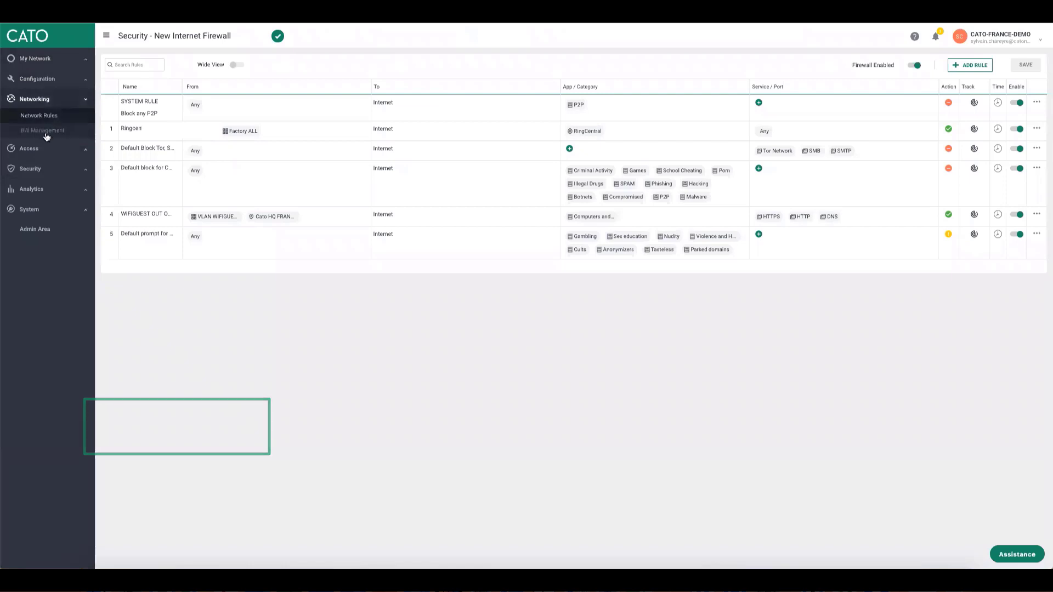
left_click(48, 130)
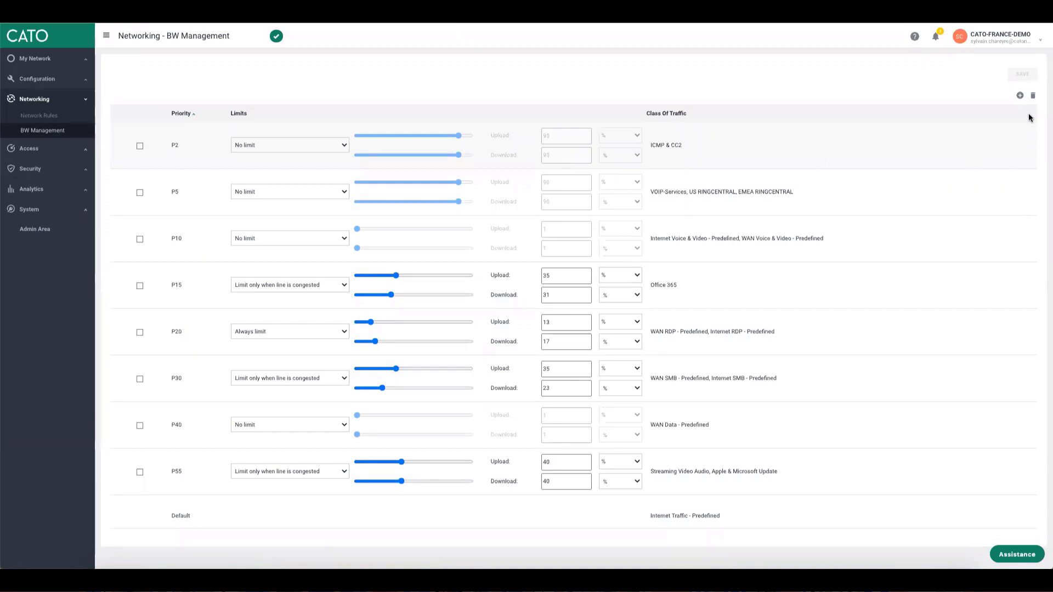
left_click(1020, 96)
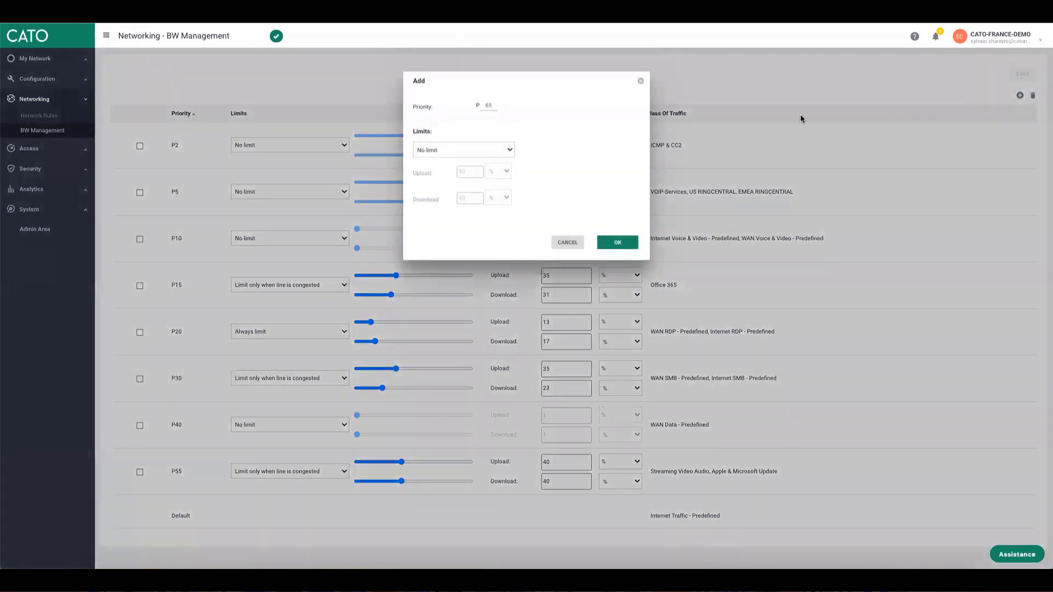
left_click(488, 105)
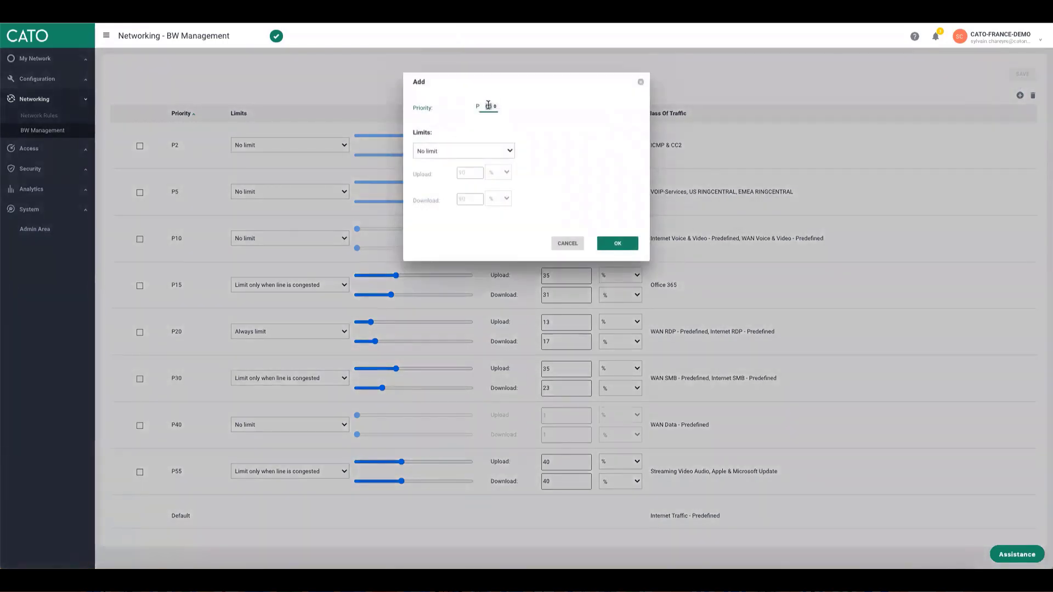
left_click(469, 152)
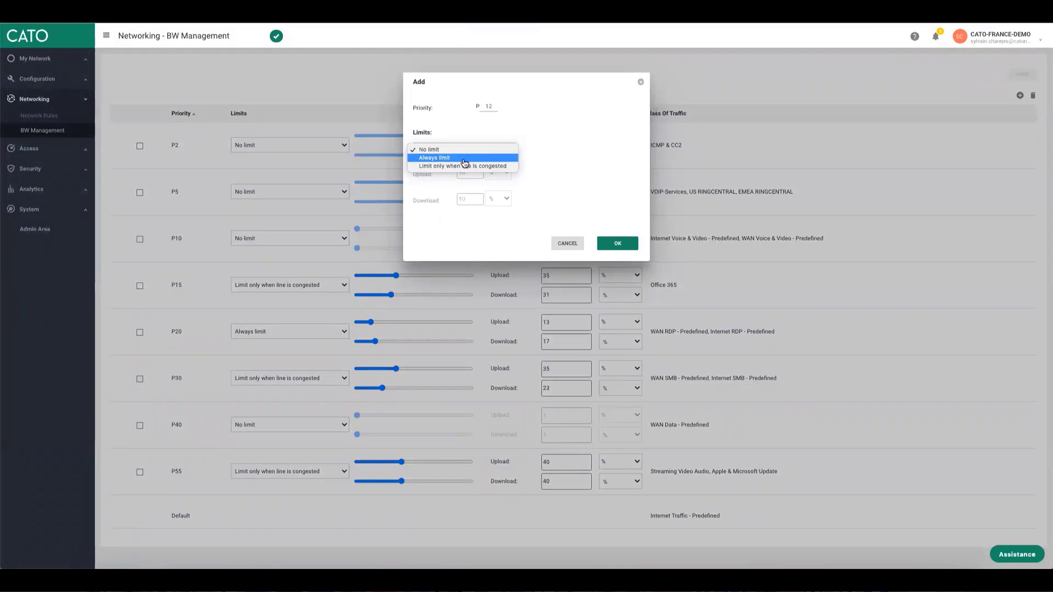
left_click(465, 166)
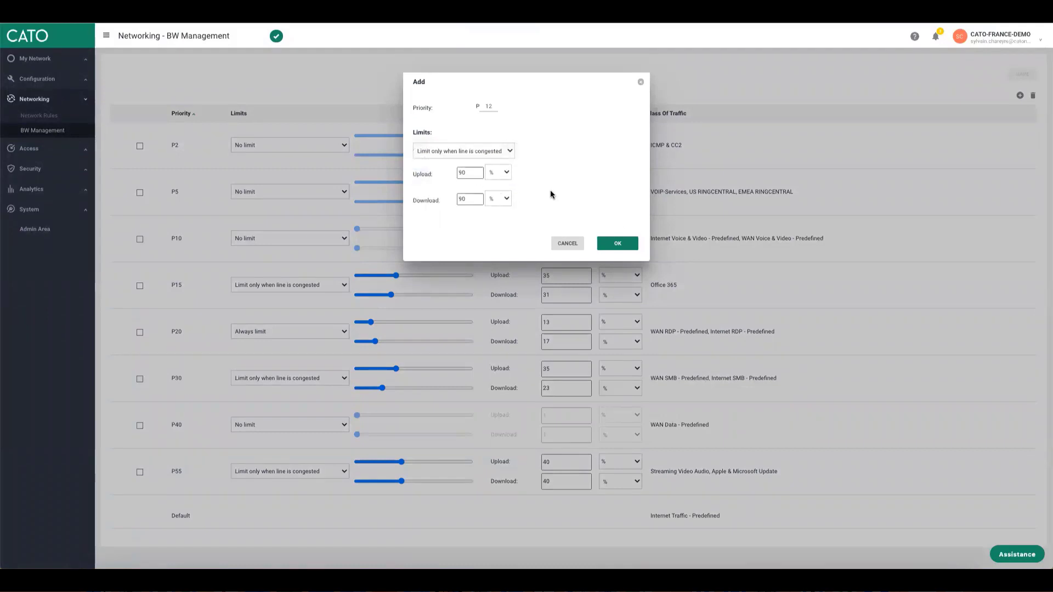
left_click(625, 245)
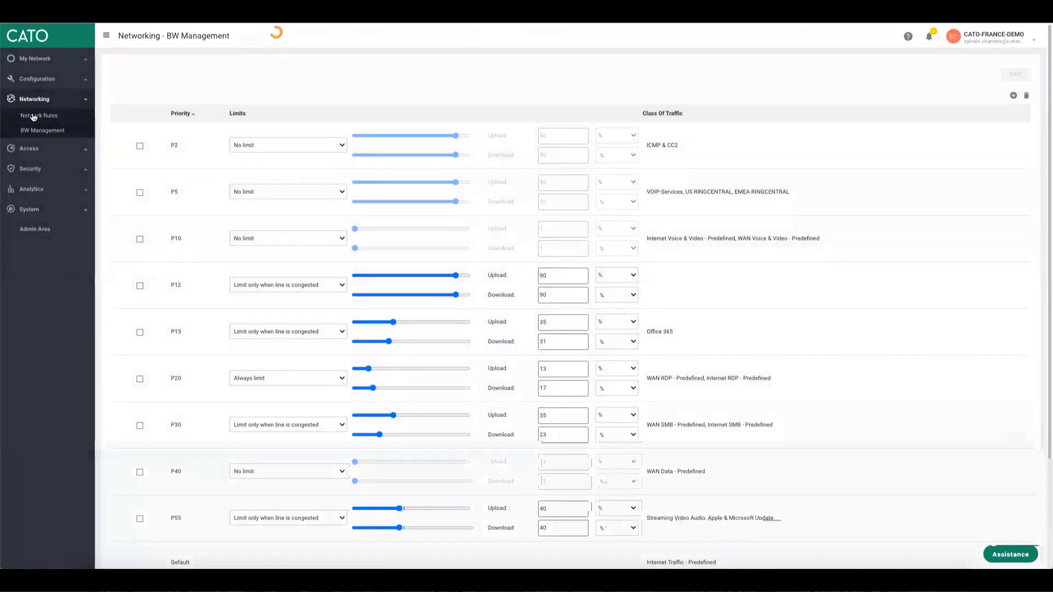
Insert a new WAN network rule named ERP above the first rule
left_click(33, 117)
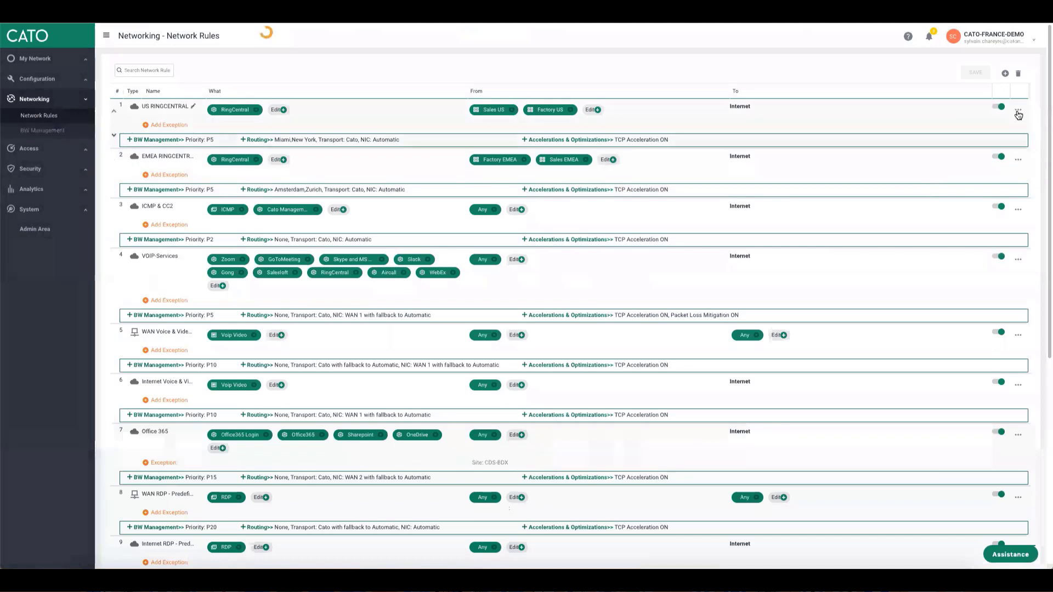
left_click(1018, 113)
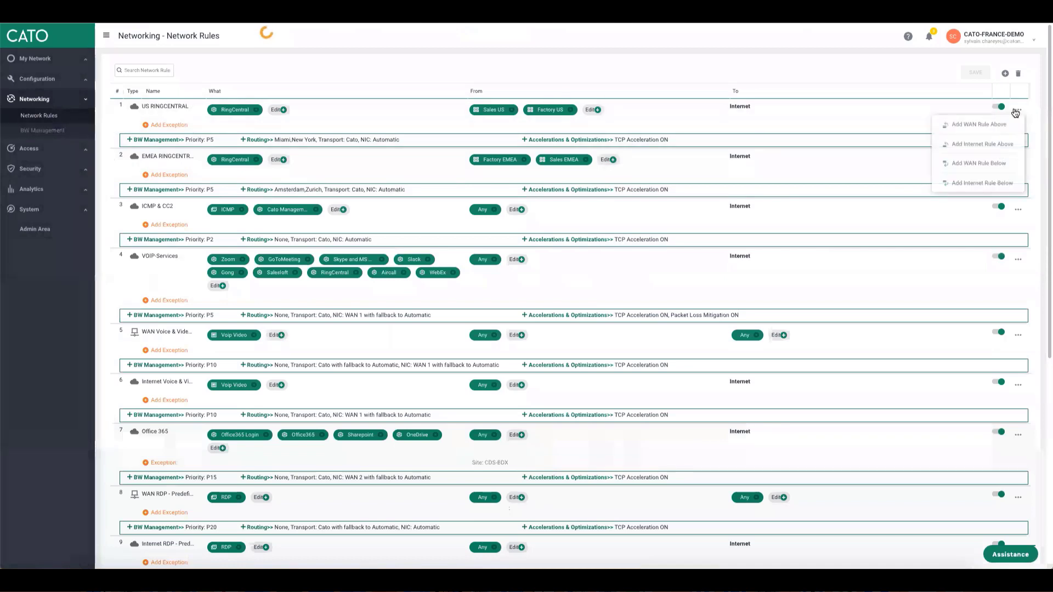
left_click(971, 126)
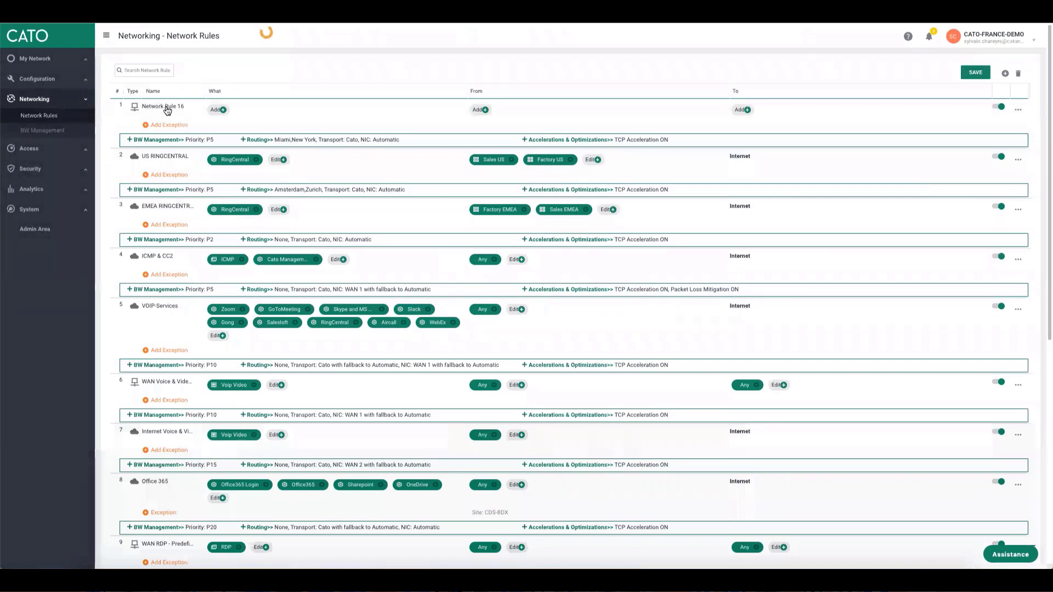
left_click(161, 106)
type("E")
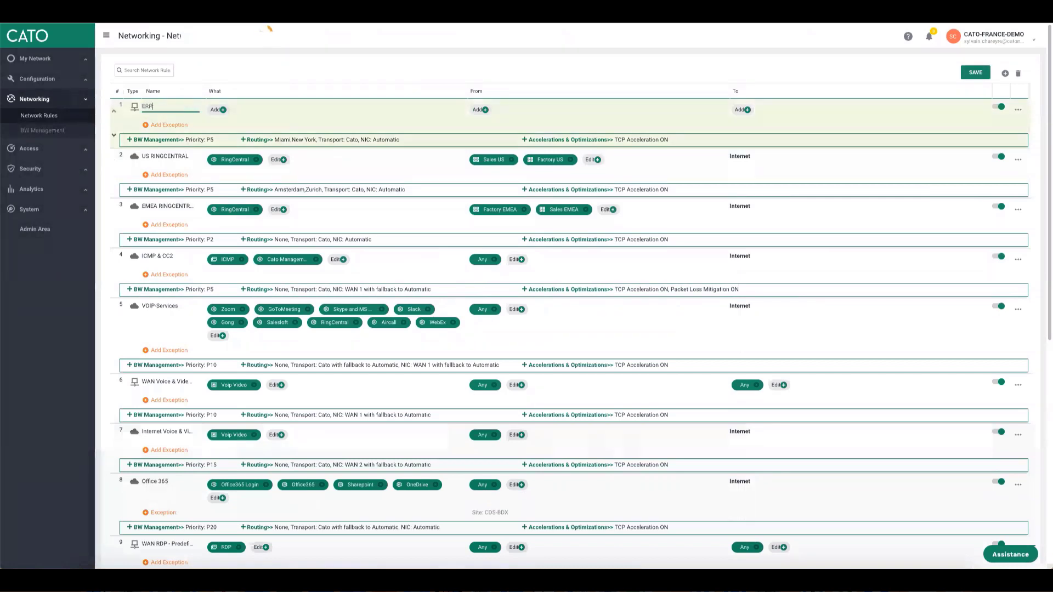
type("RP")
Set the ERP rule's applications to the custom apps CRM and ERP
left_click(227, 112)
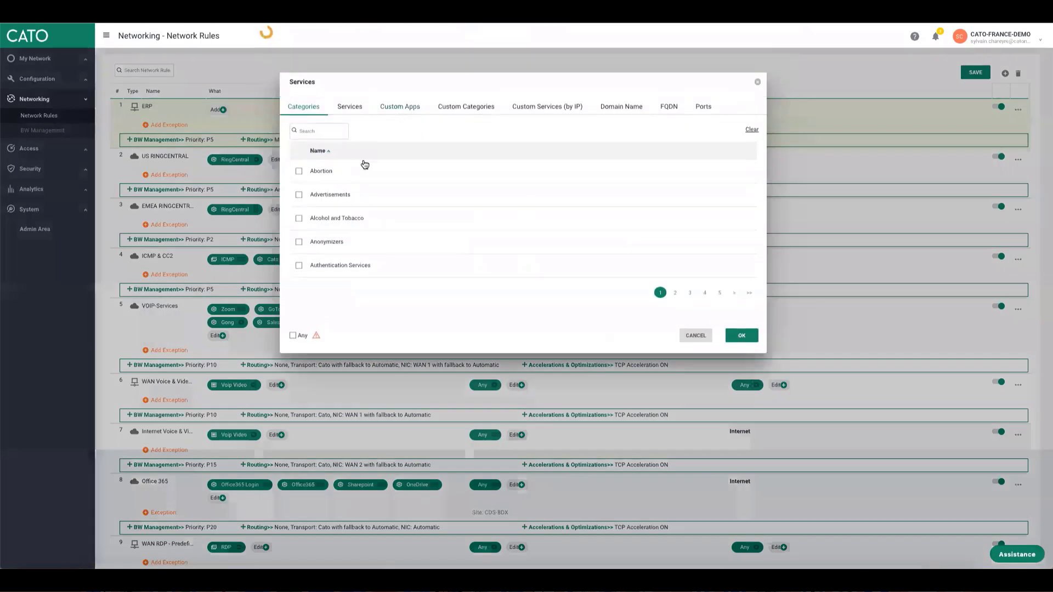
left_click(400, 106)
left_click(299, 195)
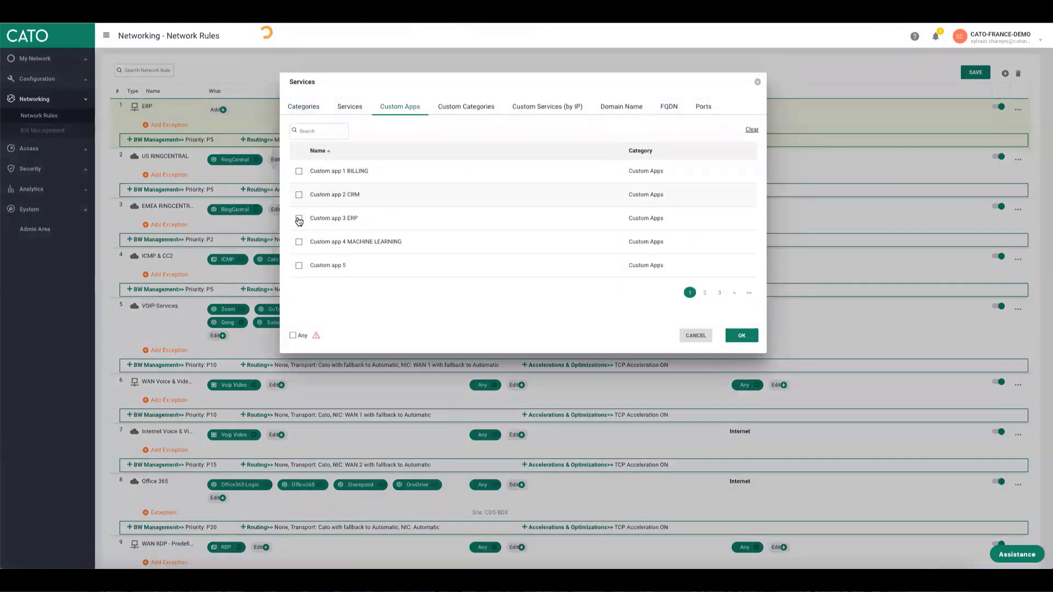
left_click(299, 218)
left_click(741, 336)
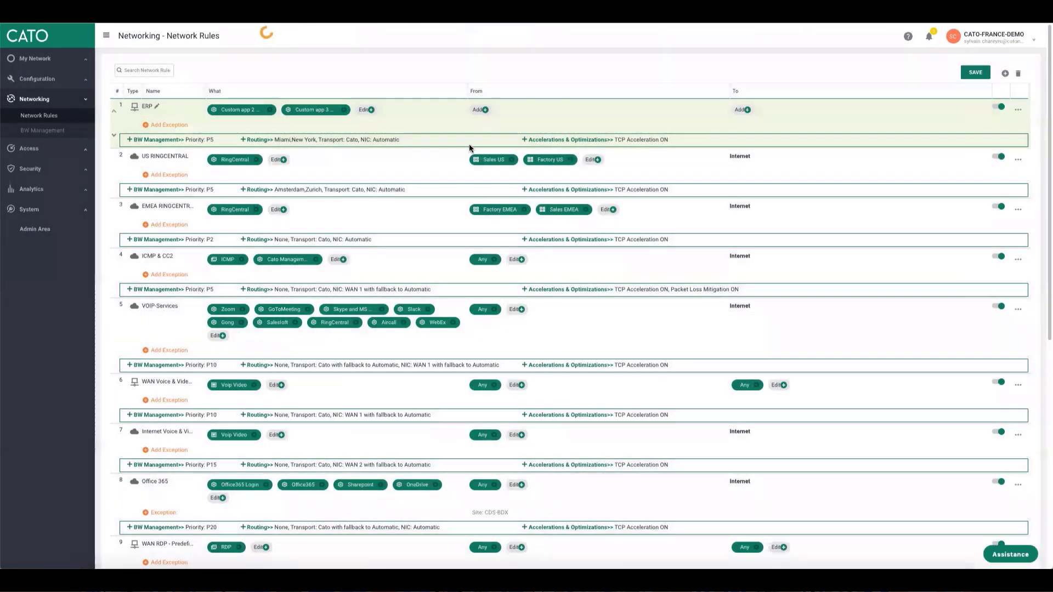
Add the Sales and Factory ALL groups as the ERP rule's sources
left_click(481, 110)
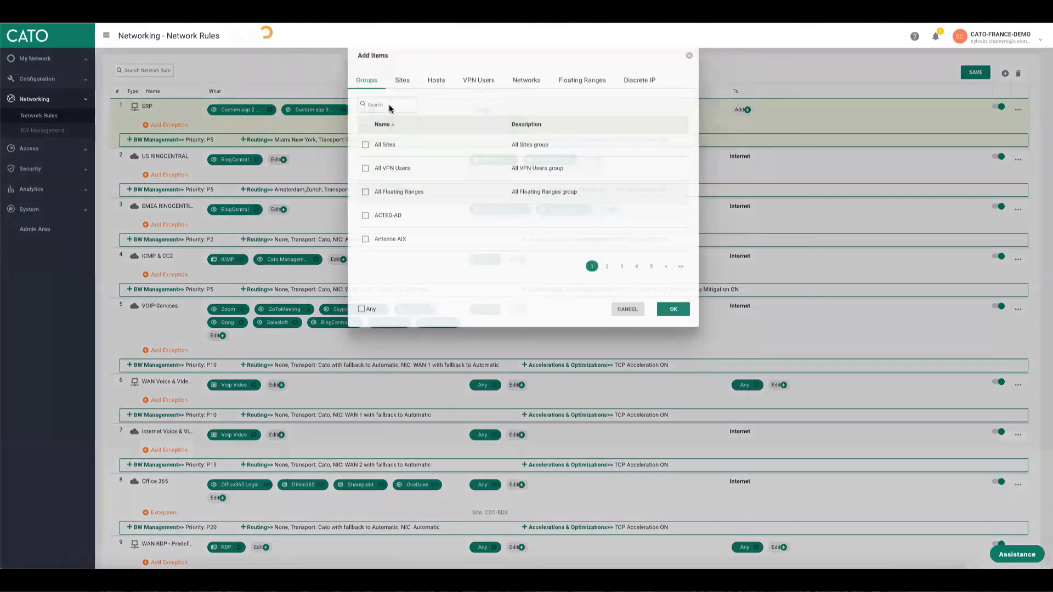
left_click(389, 130)
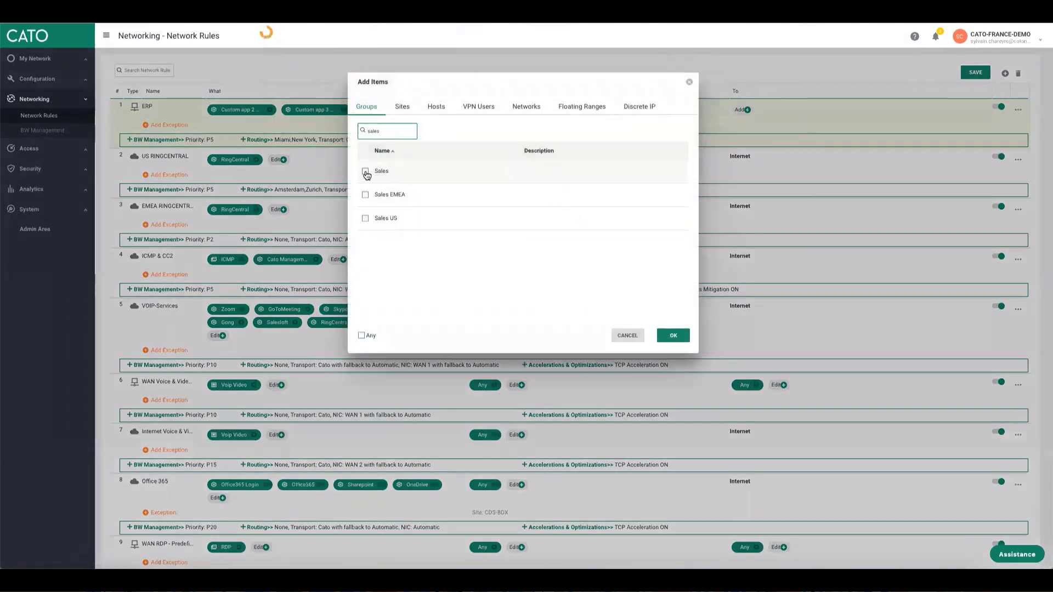
left_click(365, 171)
double_click(378, 131)
key("BackSpace")
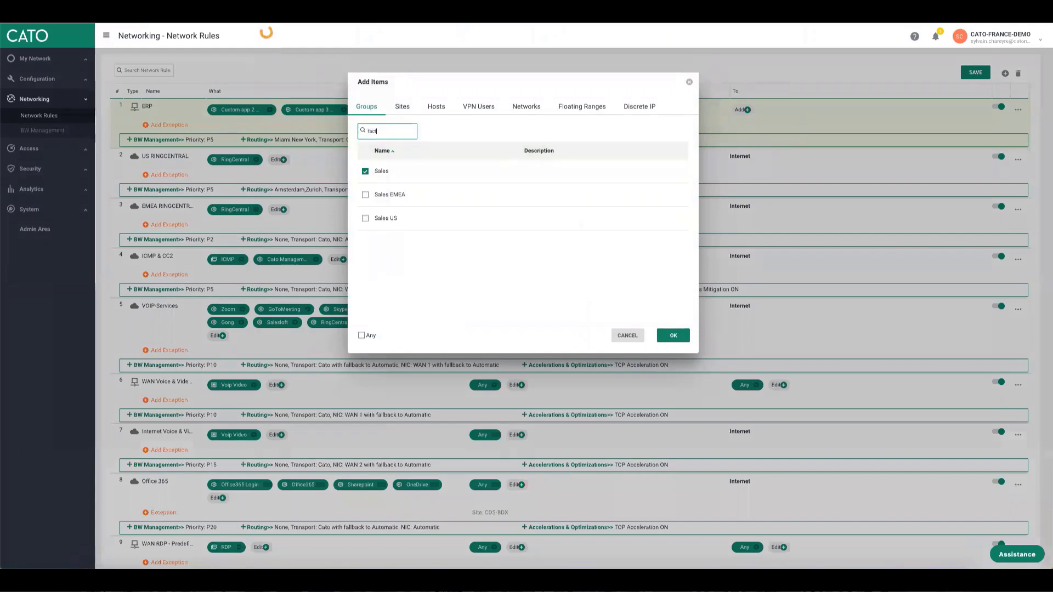
left_click(365, 171)
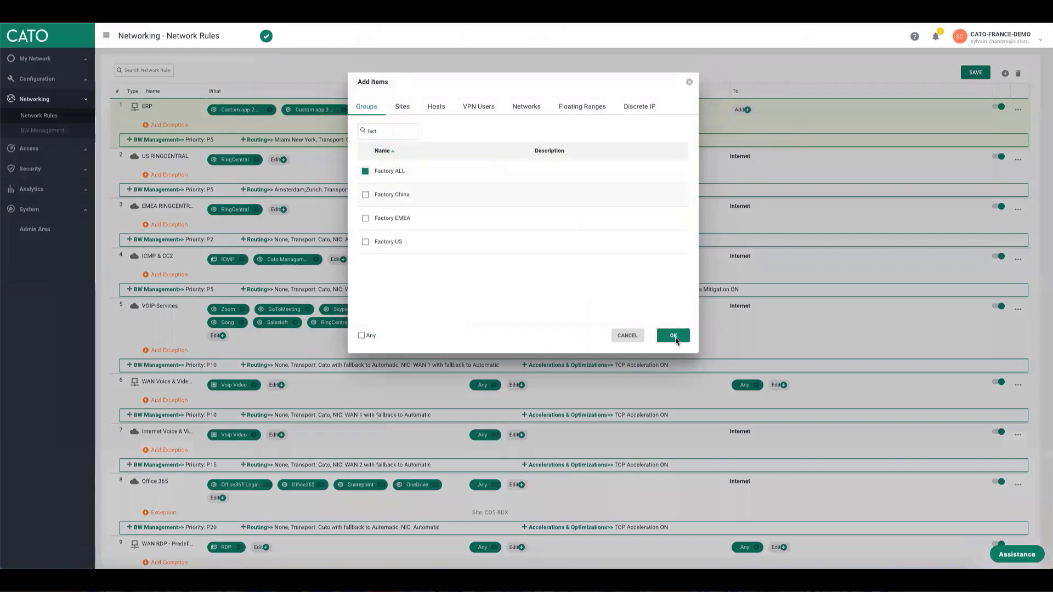
left_click(674, 335)
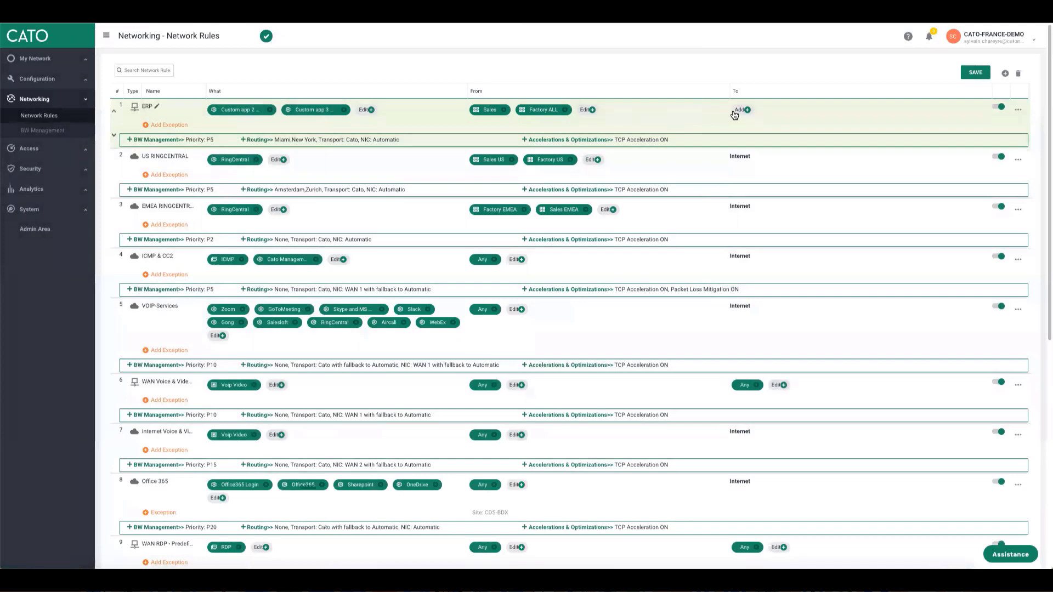
Add DC ALL and the AWS Cloud DC site as the ERP rule's destinations
left_click(735, 111)
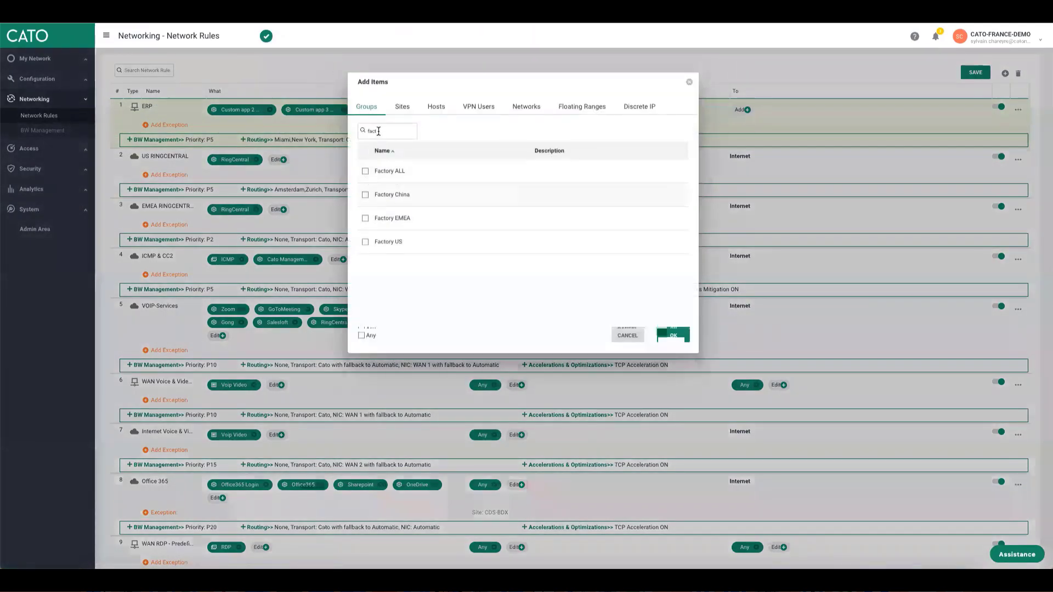
double_click(379, 131)
type("DC")
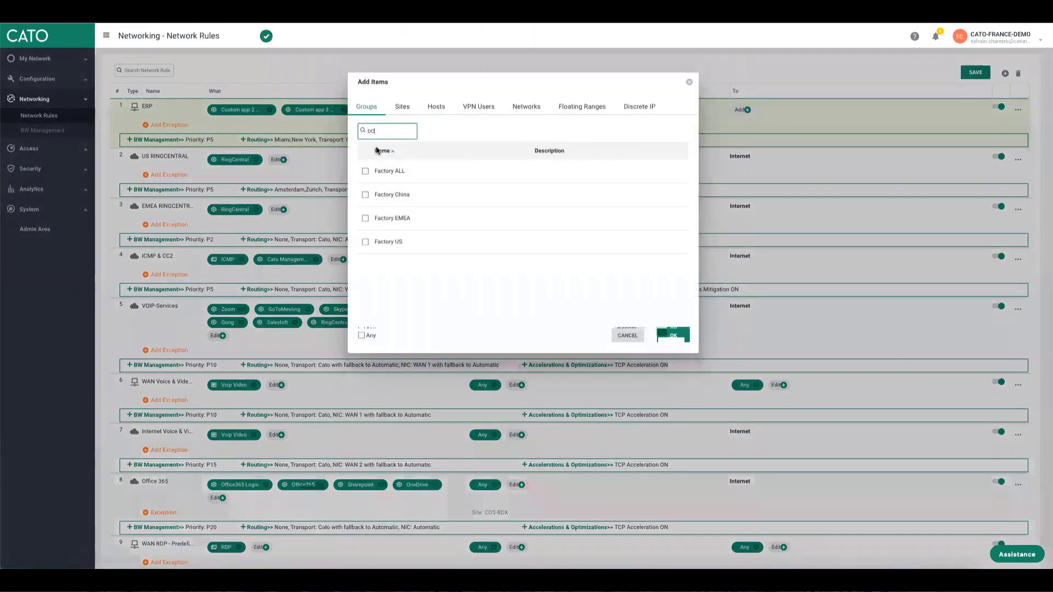
left_click(365, 171)
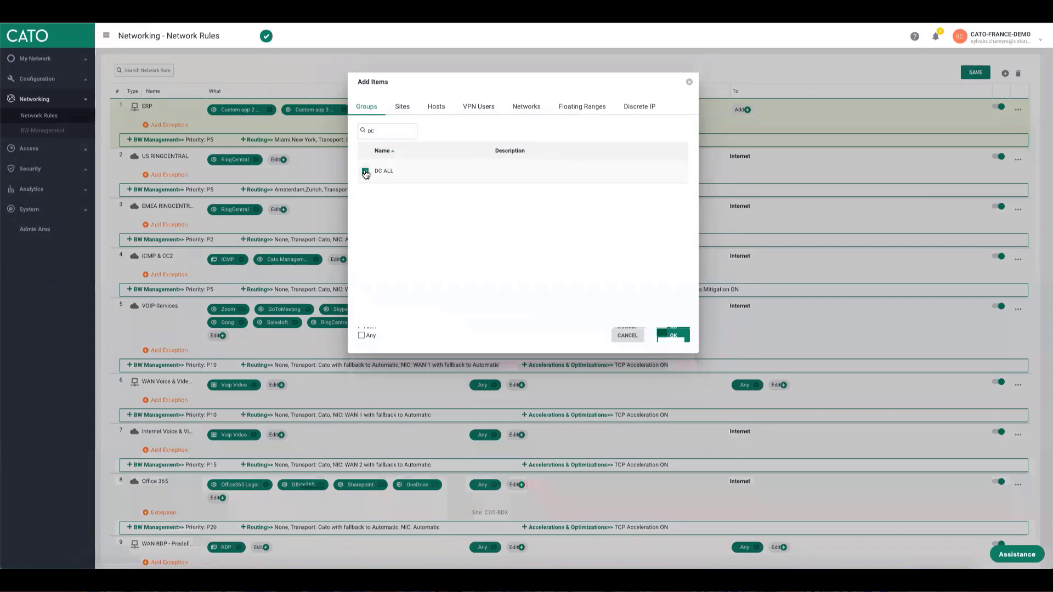
left_click(403, 108)
left_click(365, 172)
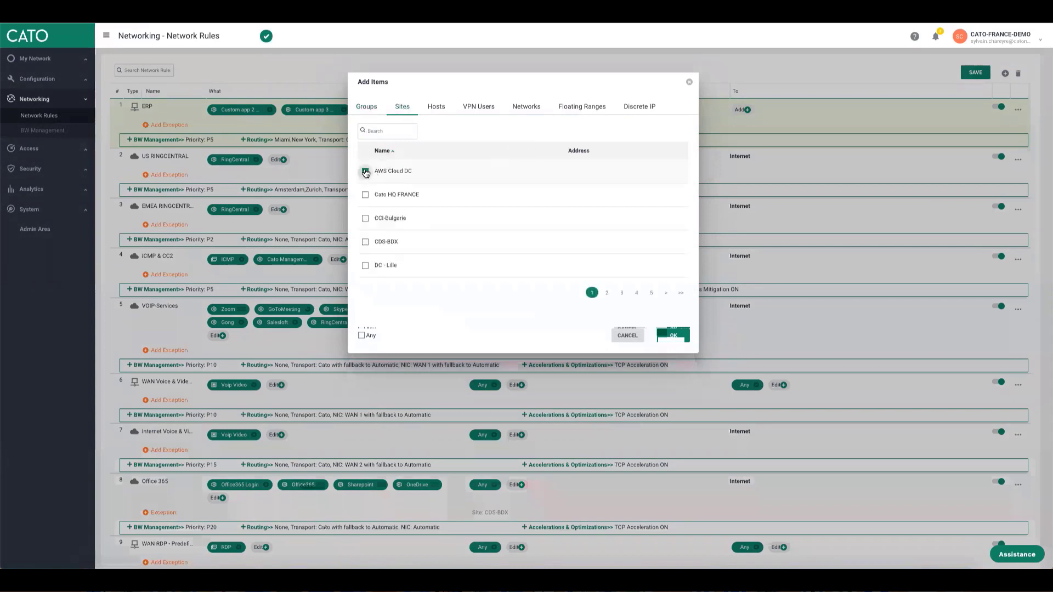
left_click(678, 335)
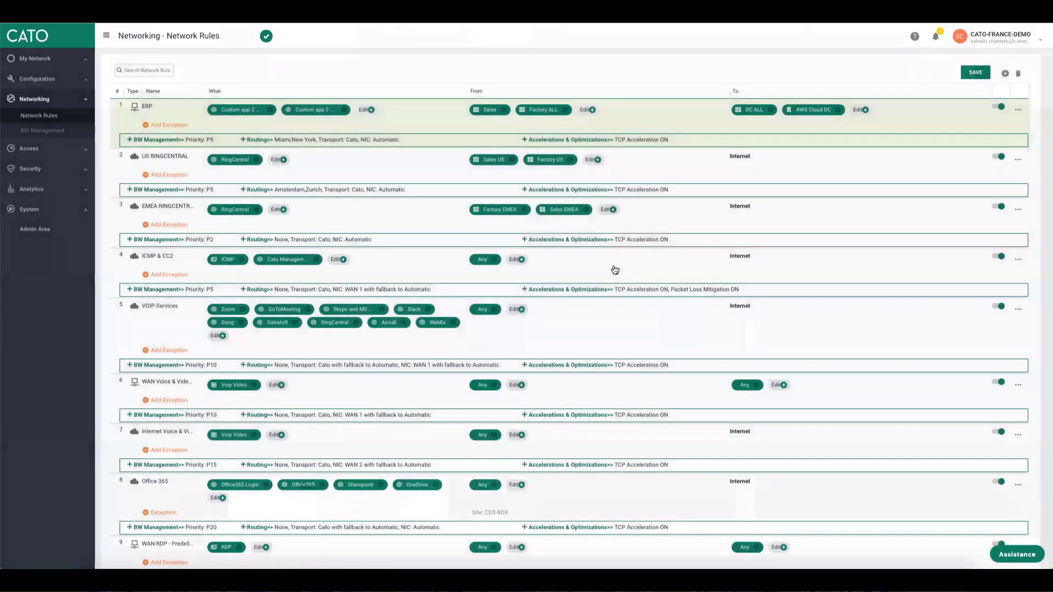
Set the ERP rule's bandwidth management priority to P12
left_click(154, 142)
left_click(190, 157)
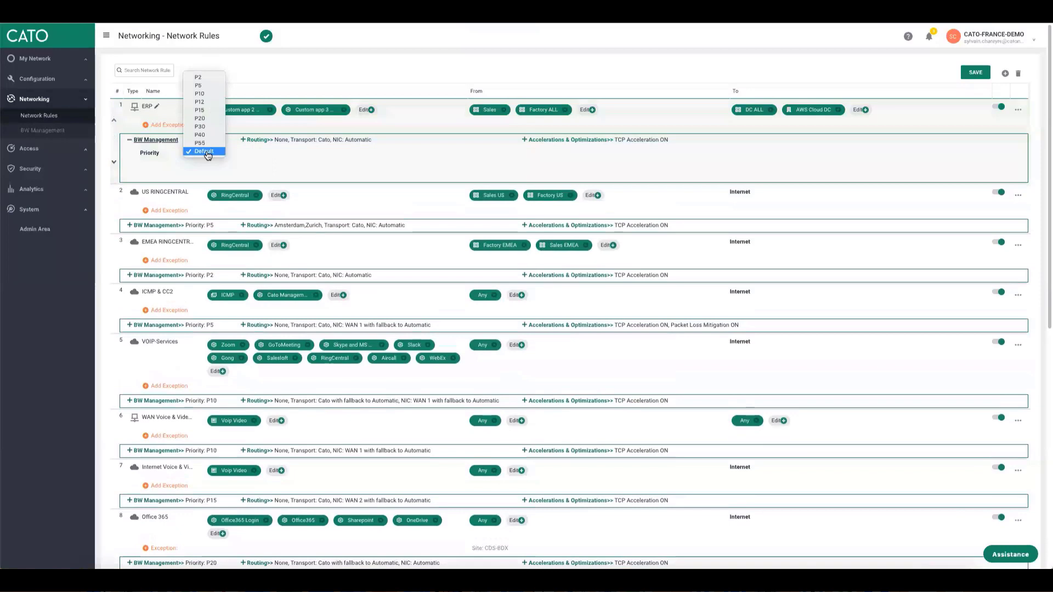
left_click(201, 102)
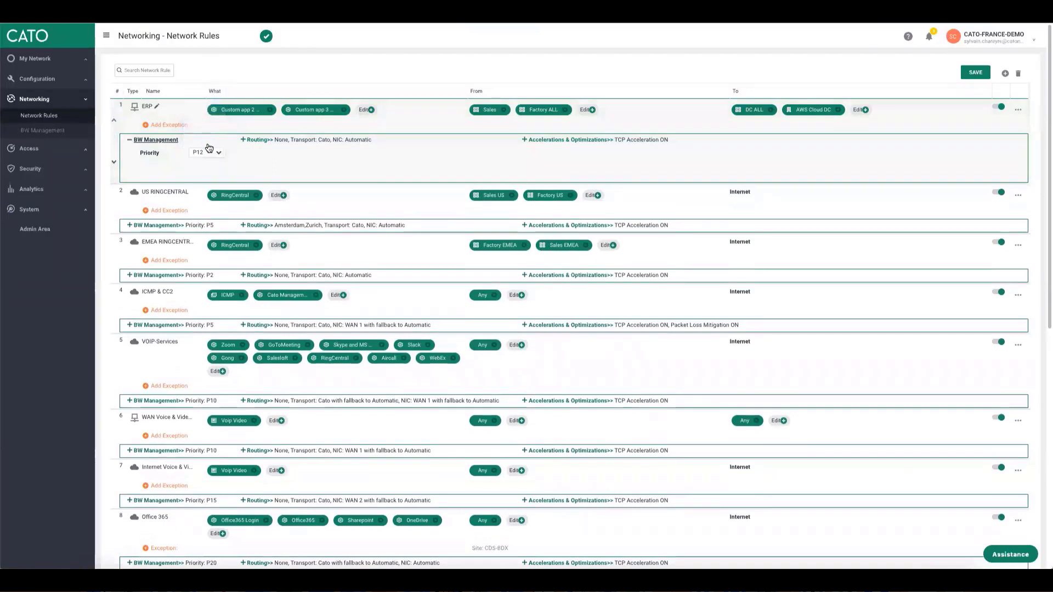
Expand the ERP rule's routing and acceleration settings, save the network rules, and expand Security
left_click(260, 140)
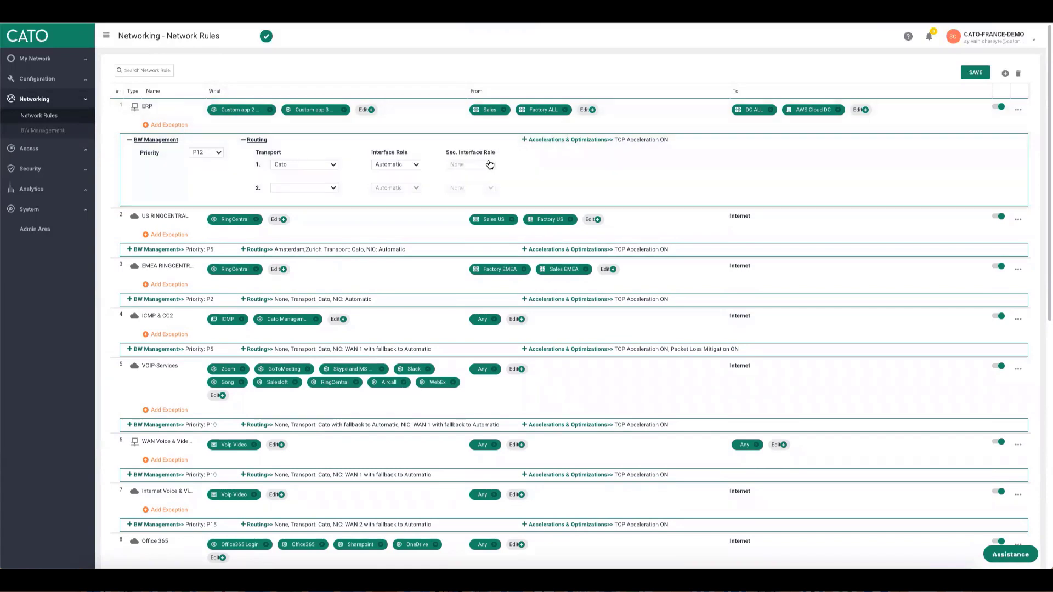
left_click(579, 141)
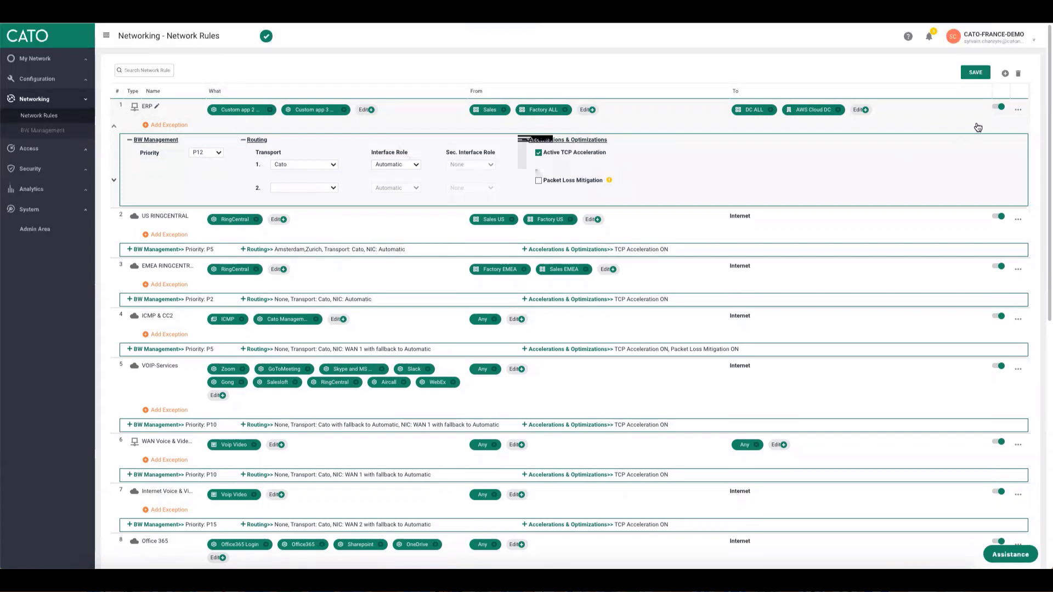
left_click(971, 77)
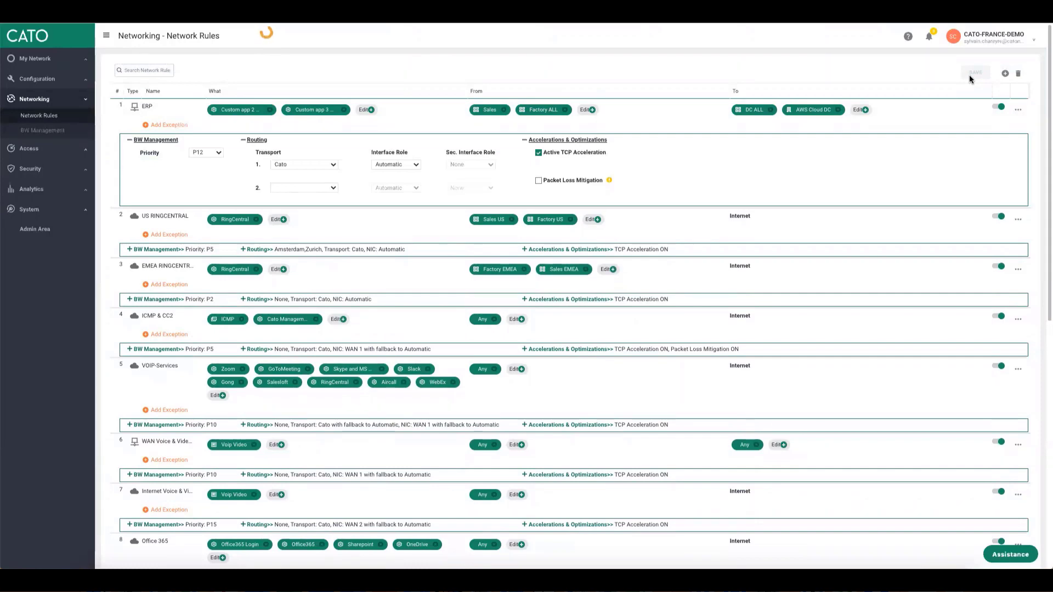
left_click(46, 168)
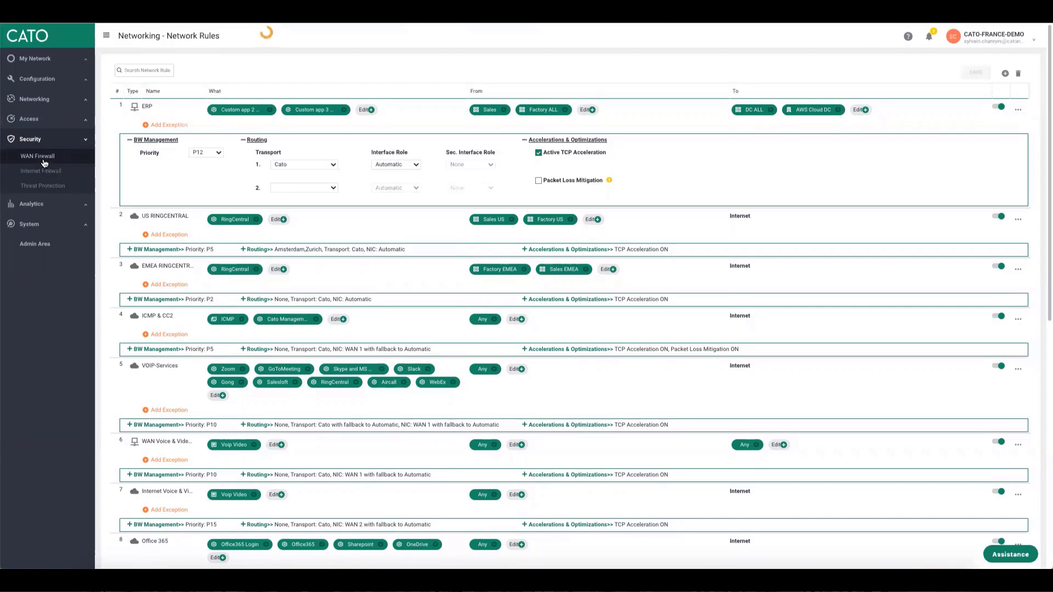
Insert a new WAN firewall rule named ERP acces above the first rule
left_click(44, 159)
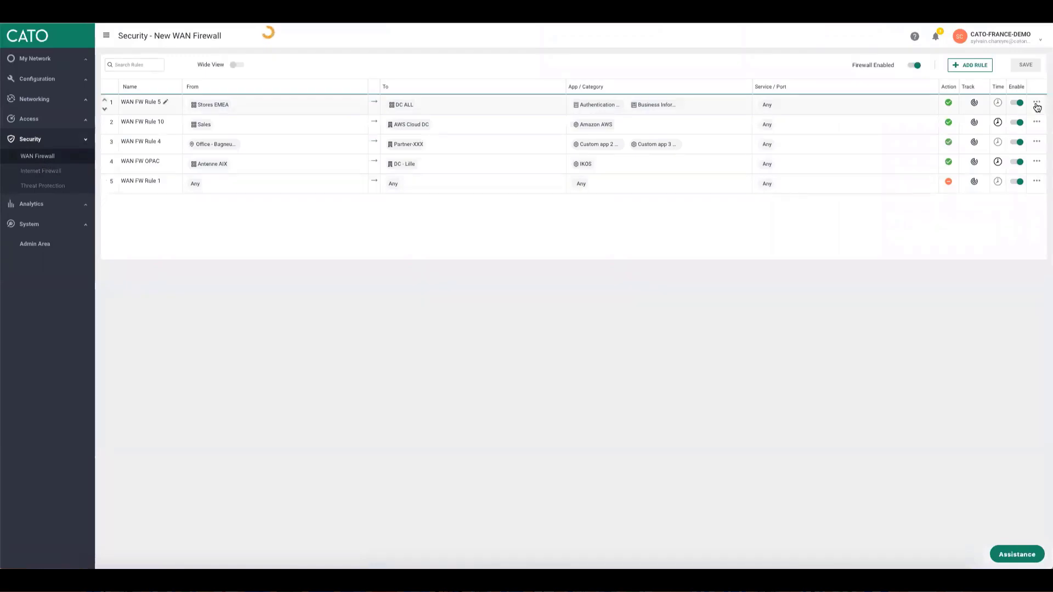
left_click(1036, 104)
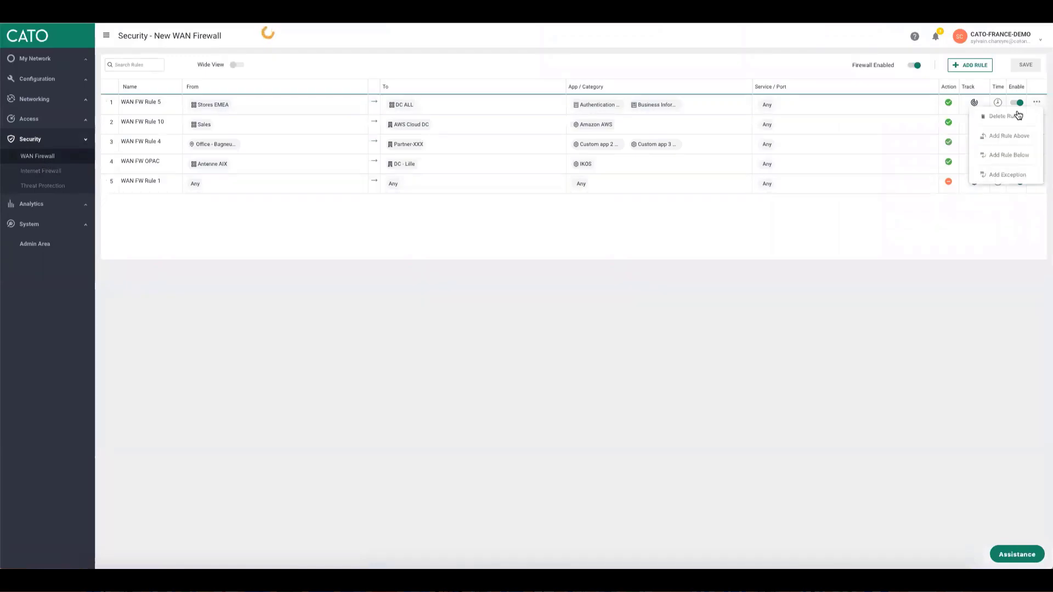
left_click(1004, 141)
left_click(136, 102)
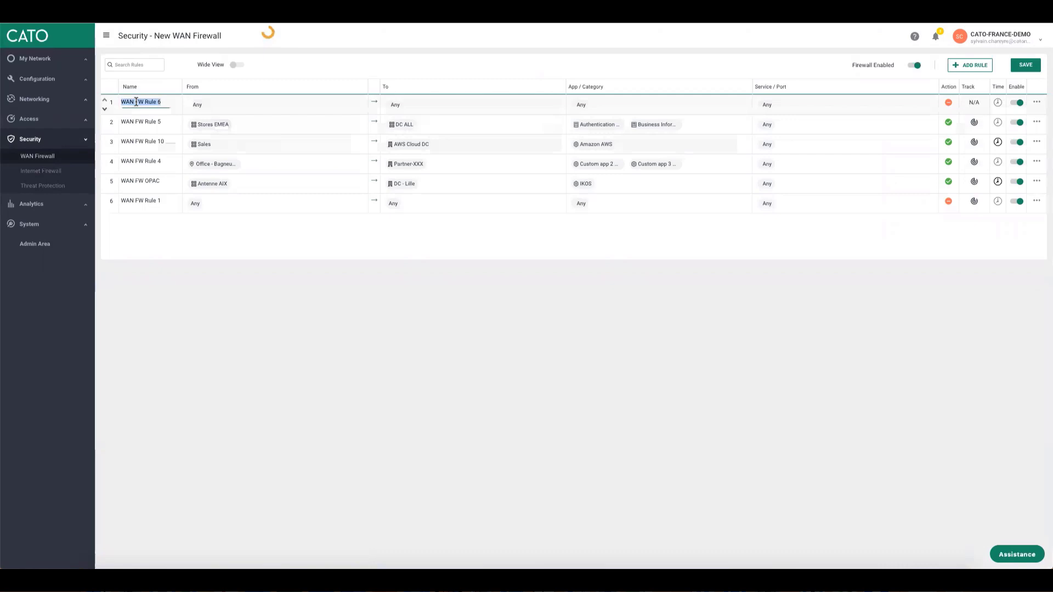
type("ERP acces")
Add the Sales group as the ERP acces rule's source
left_click(221, 108)
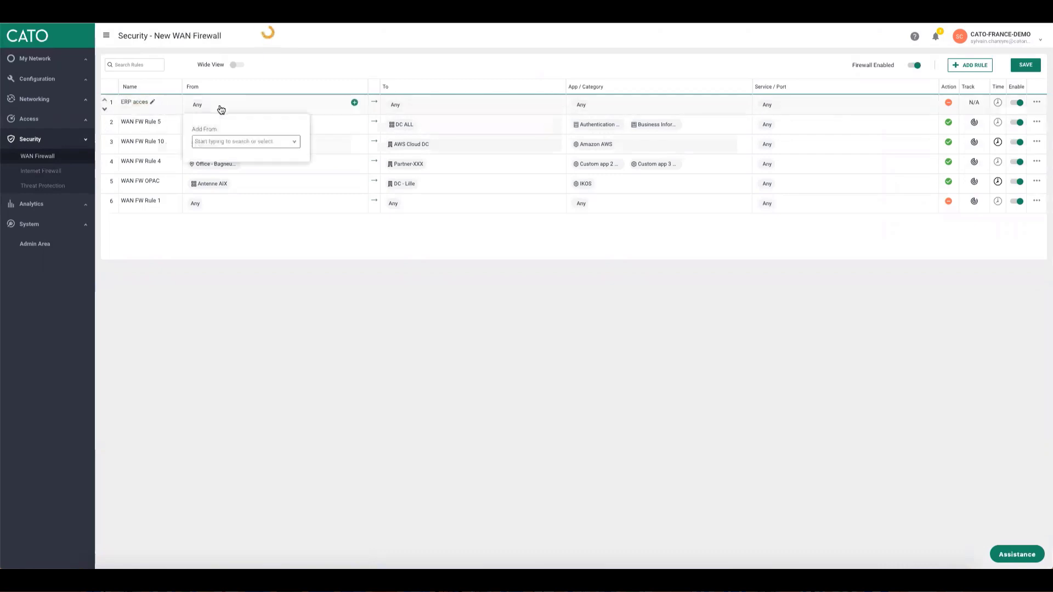
left_click(223, 142)
left_click(225, 221)
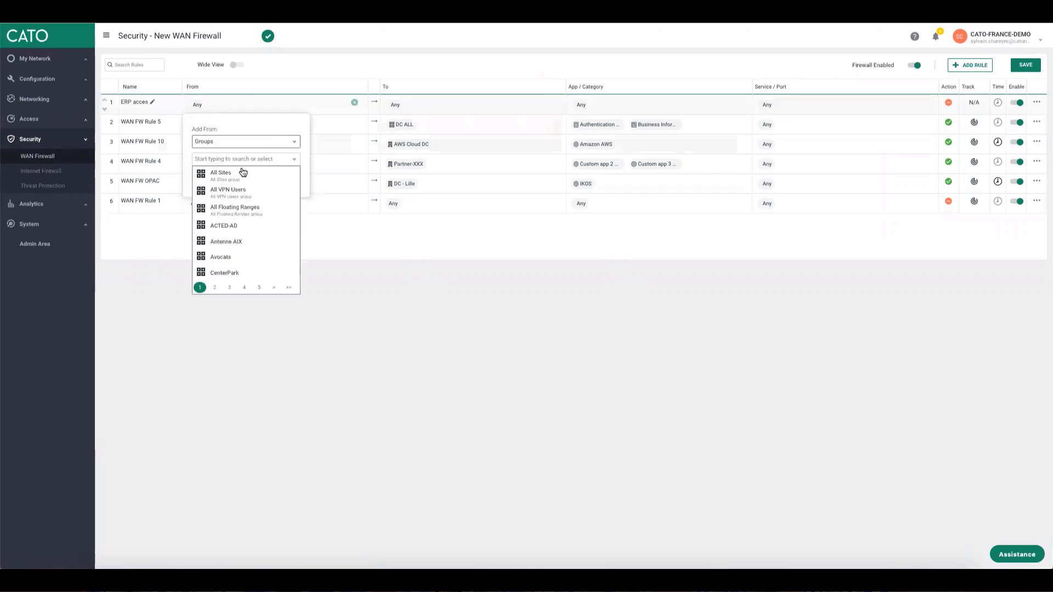
left_click(230, 159)
type("sae")
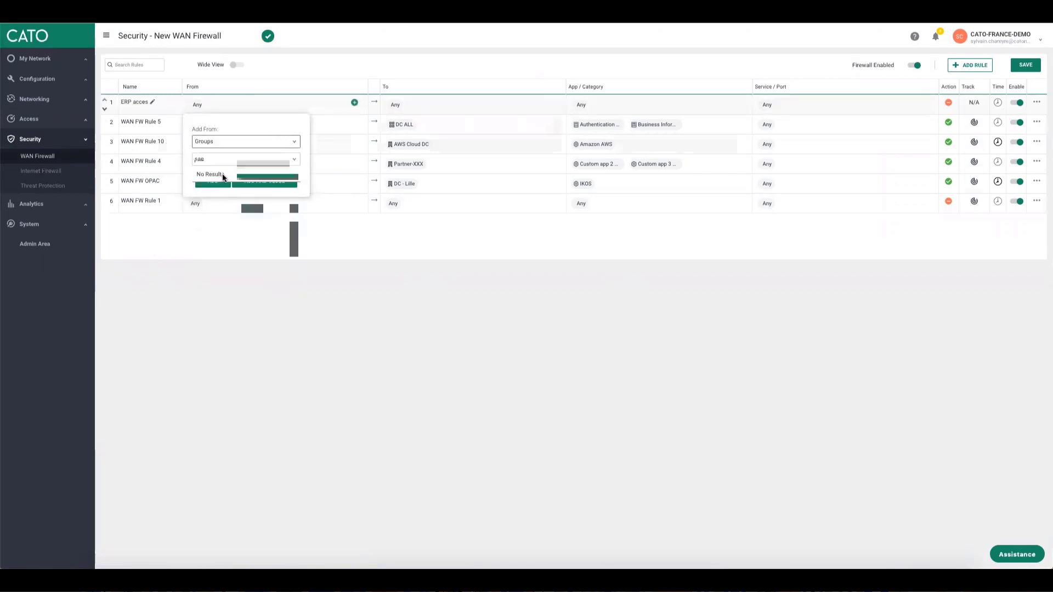
key("BackSpace")
type("le")
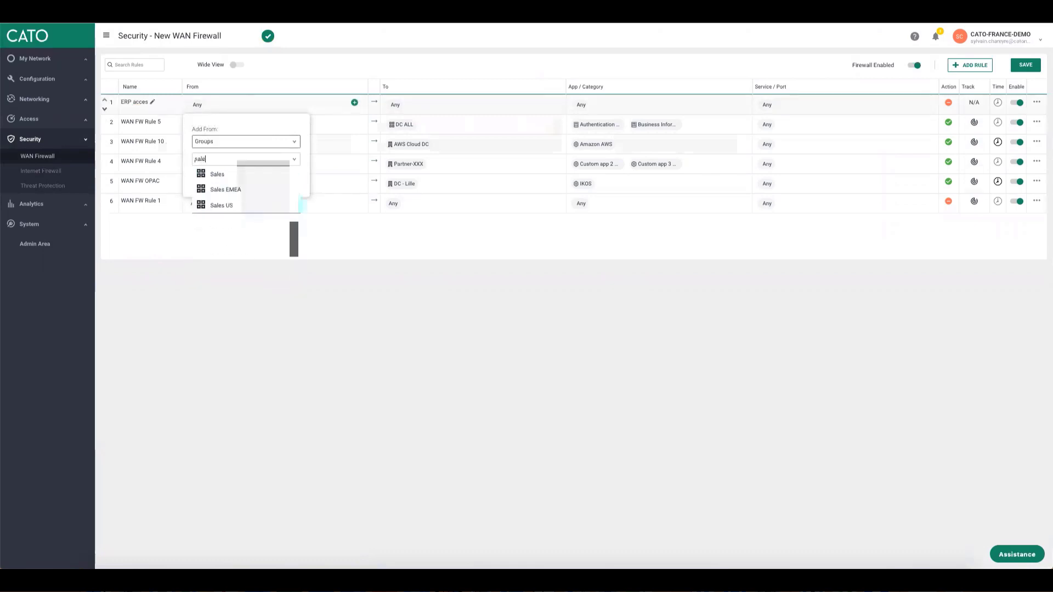
left_click(228, 174)
left_click(227, 181)
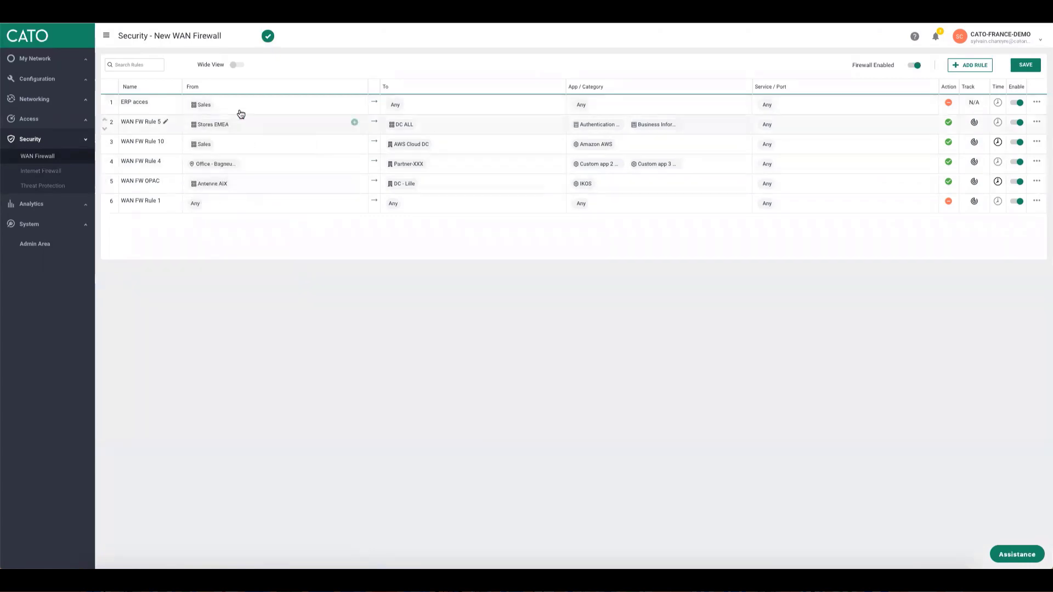
Add the Factory ALL group as a second source
left_click(355, 103)
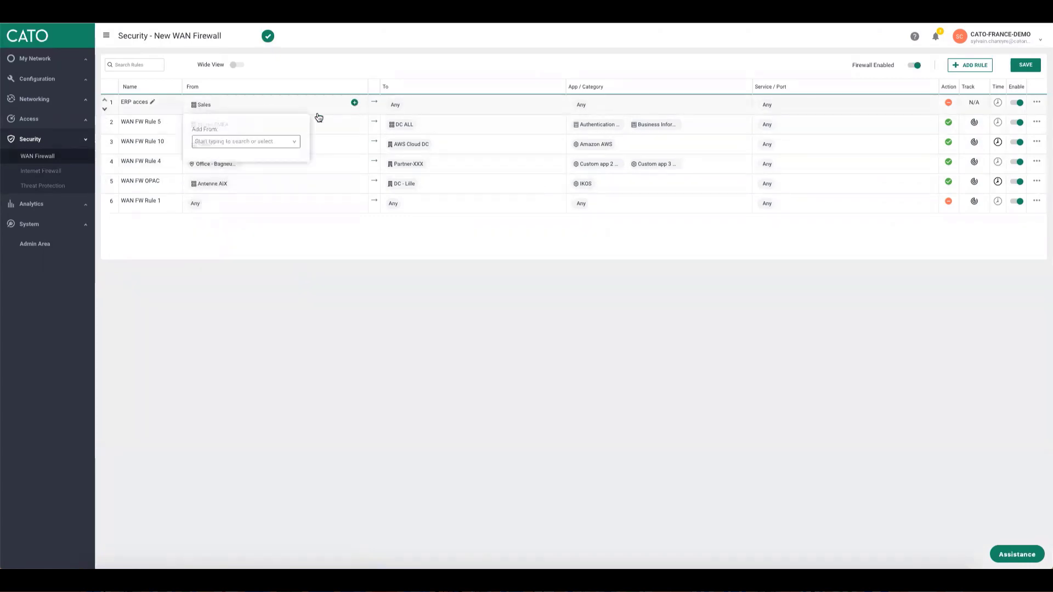
left_click(248, 141)
left_click(220, 218)
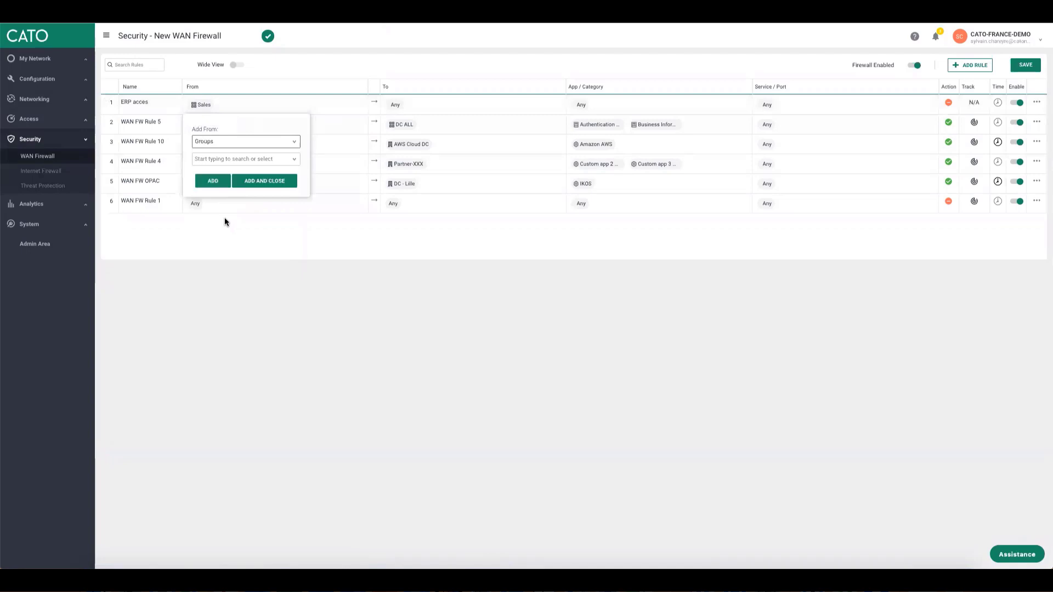
left_click(232, 158)
type("fa")
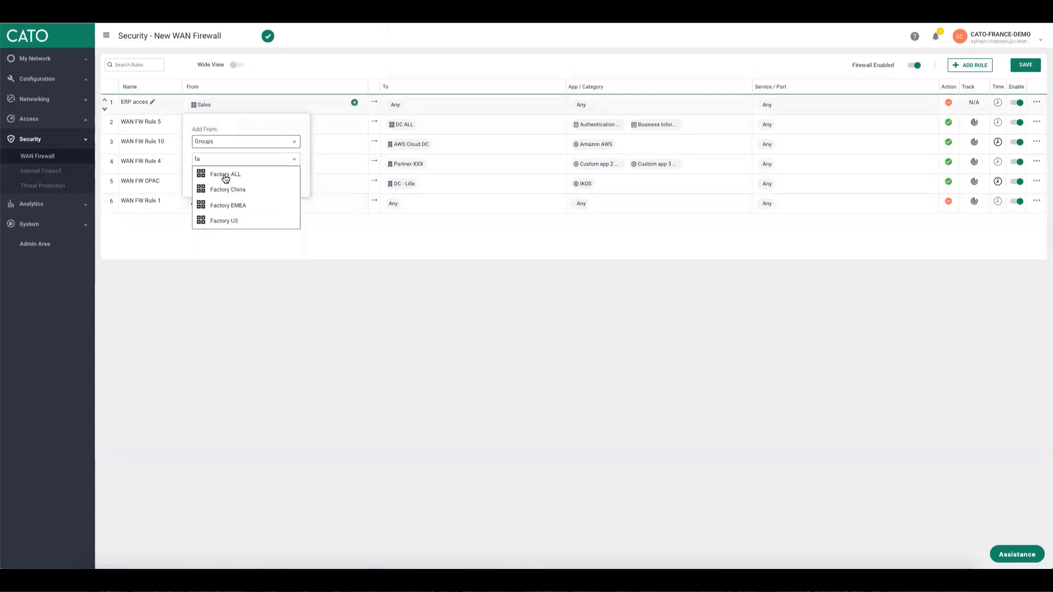
left_click(225, 175)
left_click(263, 181)
left_click(448, 102)
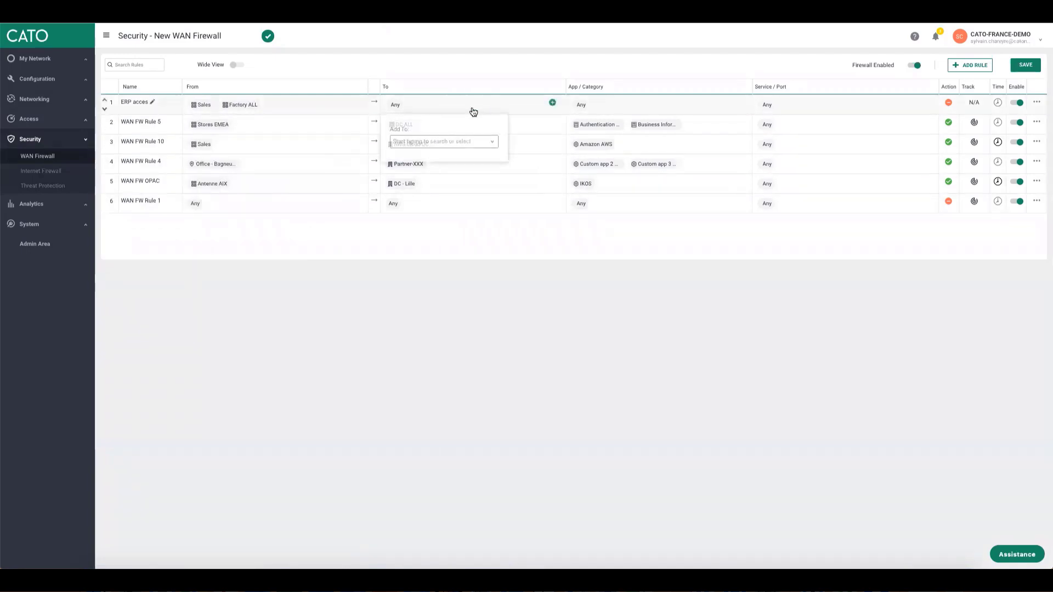
Add the DC ALL group and the AWS Cloud DC site as destinations
left_click(439, 141)
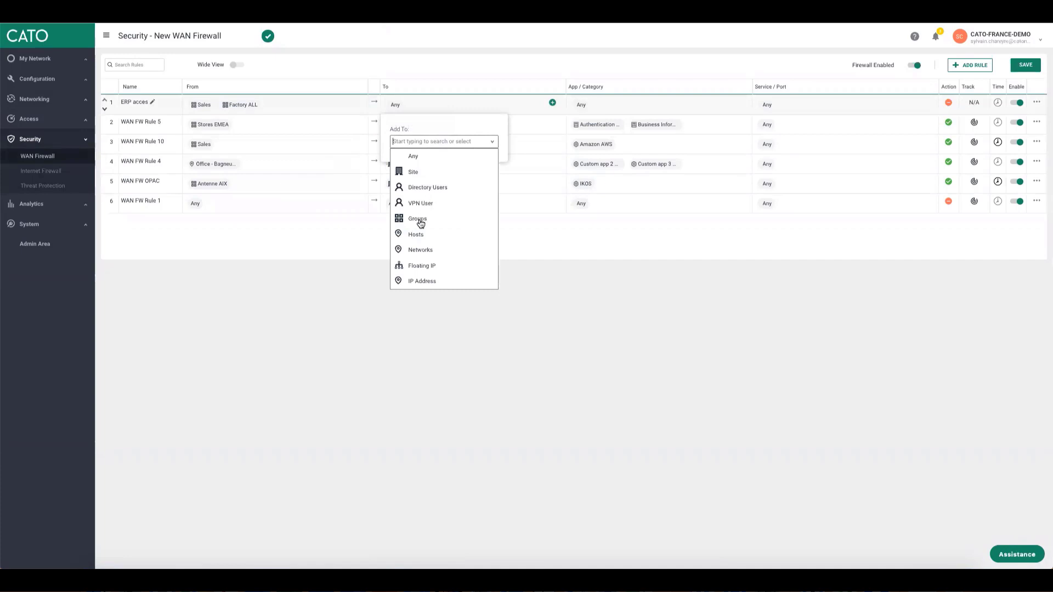
left_click(418, 218)
left_click(425, 159)
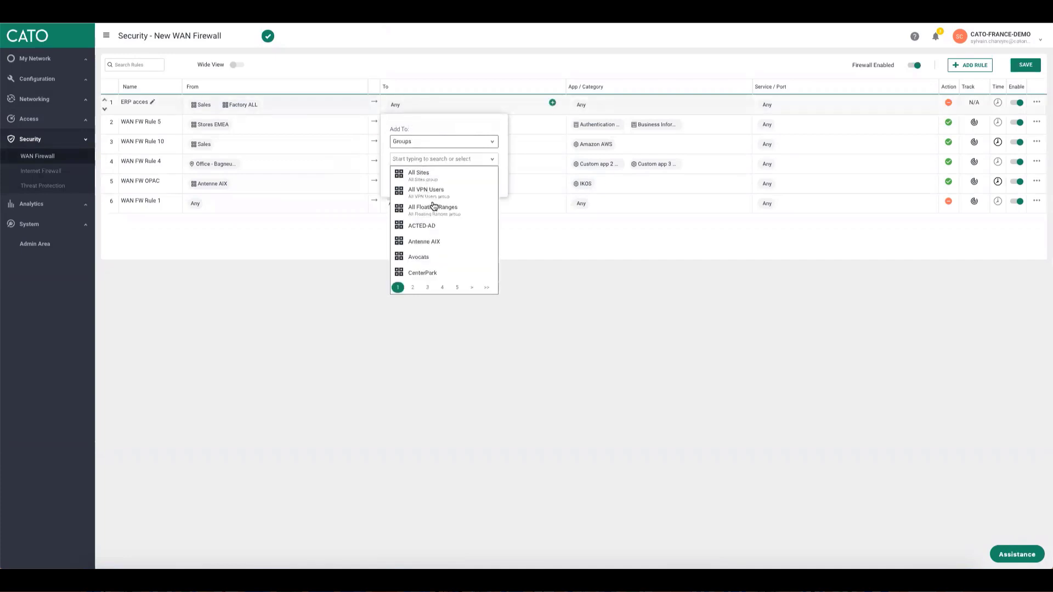
type("dc")
left_click(420, 175)
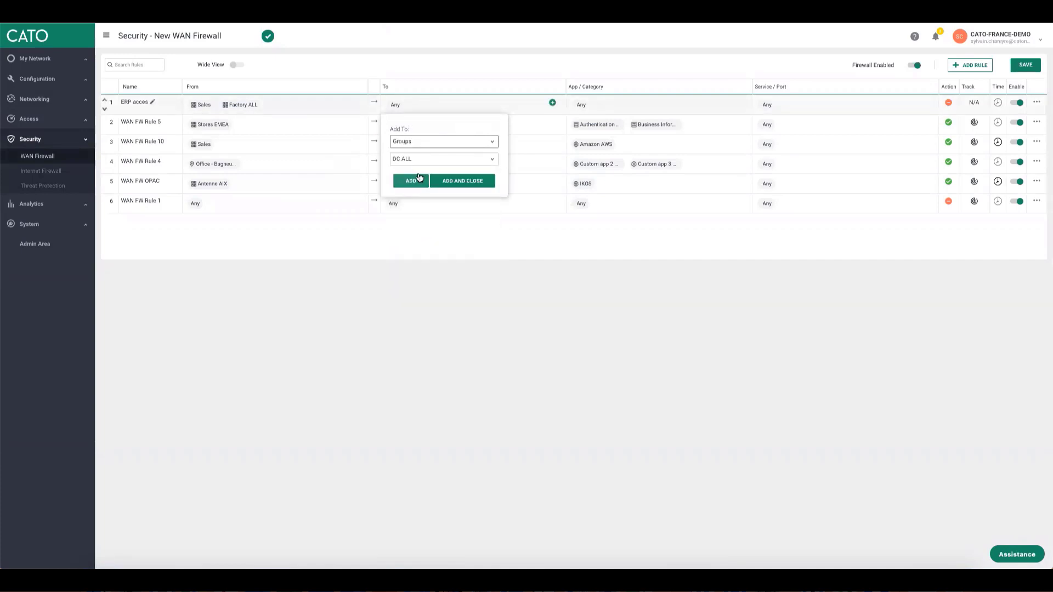
left_click(419, 182)
left_click(430, 144)
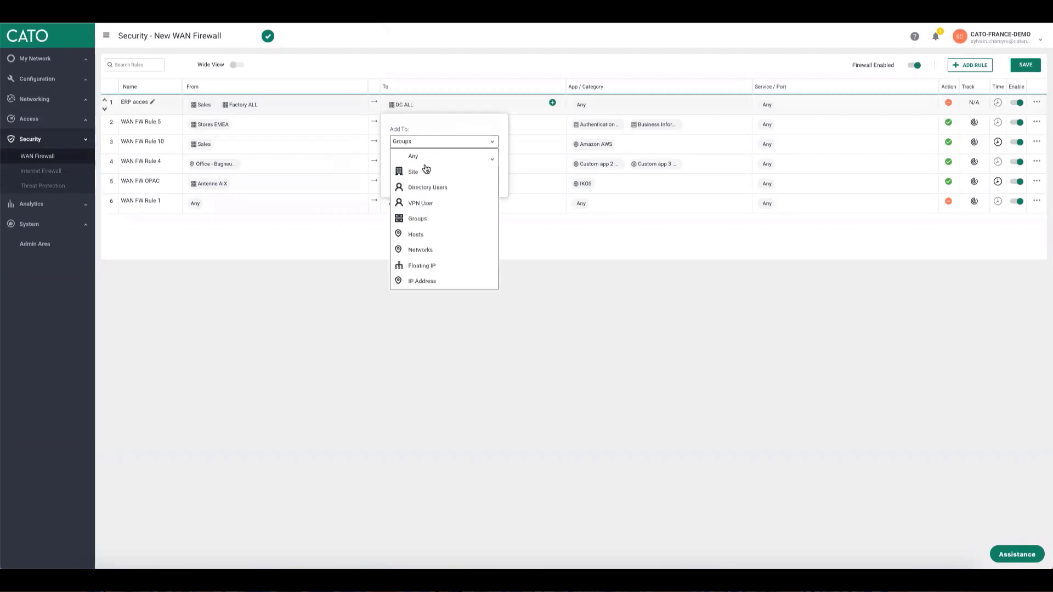
left_click(422, 164)
left_click(417, 163)
left_click(415, 175)
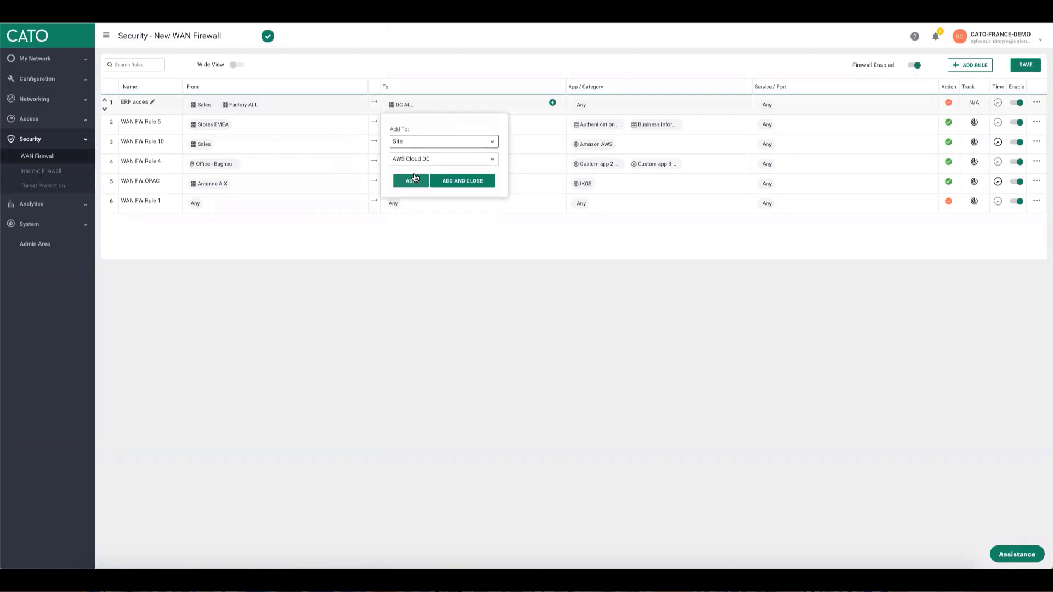
left_click(455, 180)
Add Custom app 2 CRM and Custom app 3 ERP as the rule's applications
left_click(589, 113)
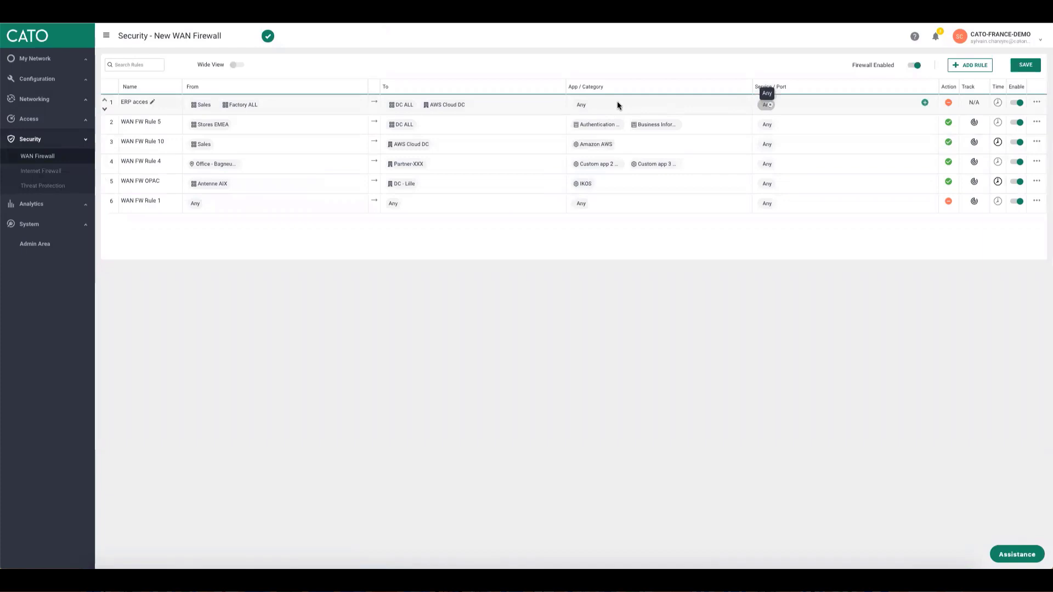
left_click(665, 110)
left_click(615, 141)
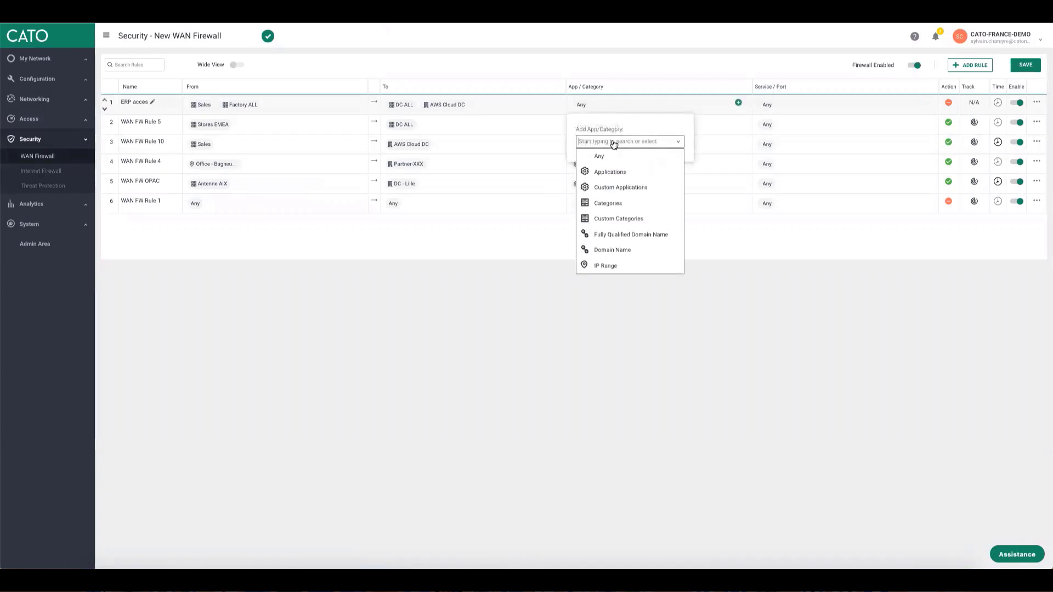
left_click(619, 187)
left_click(617, 189)
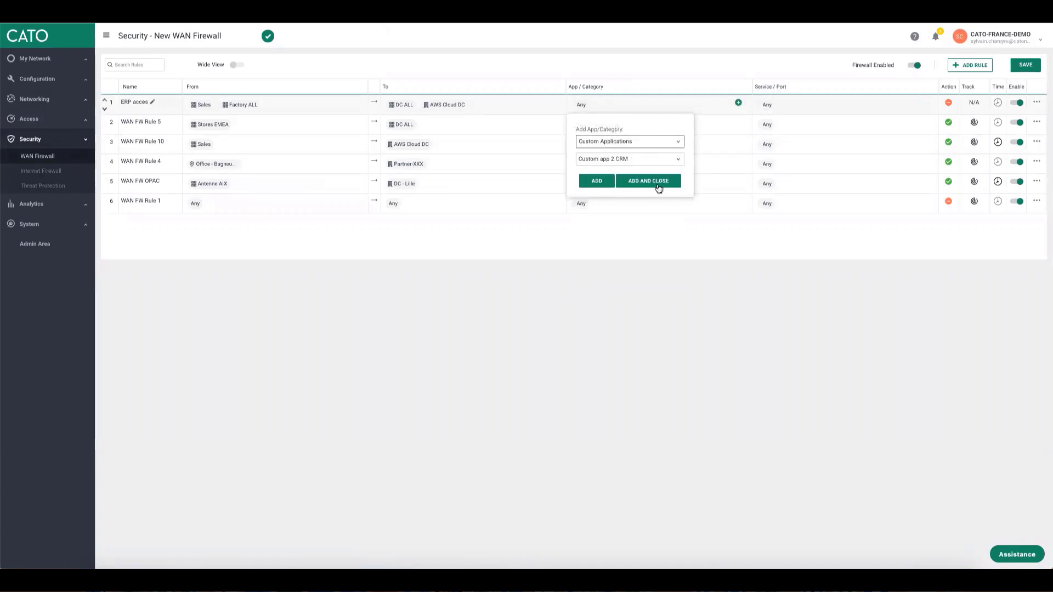
left_click(613, 178)
left_click(625, 160)
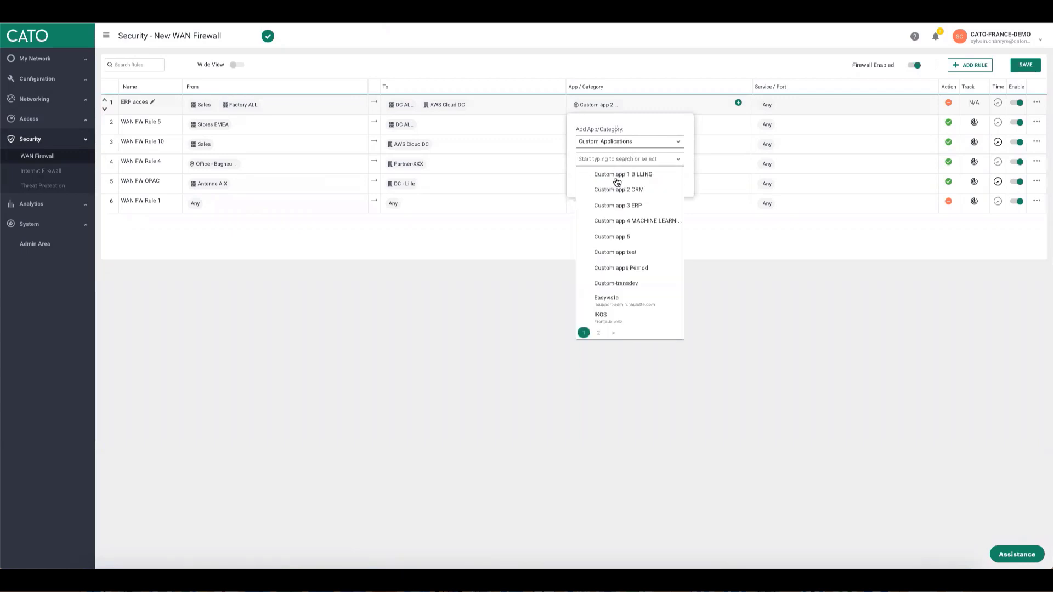
left_click(626, 204)
left_click(645, 181)
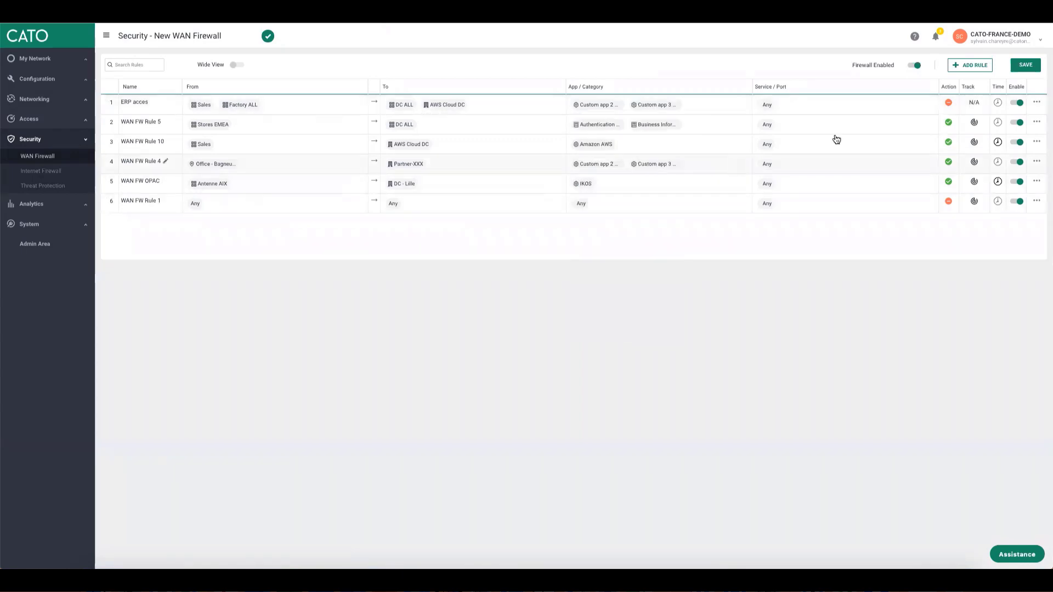
Set the rule's action to Allow with event tracking, and save
left_click(948, 102)
left_click(962, 118)
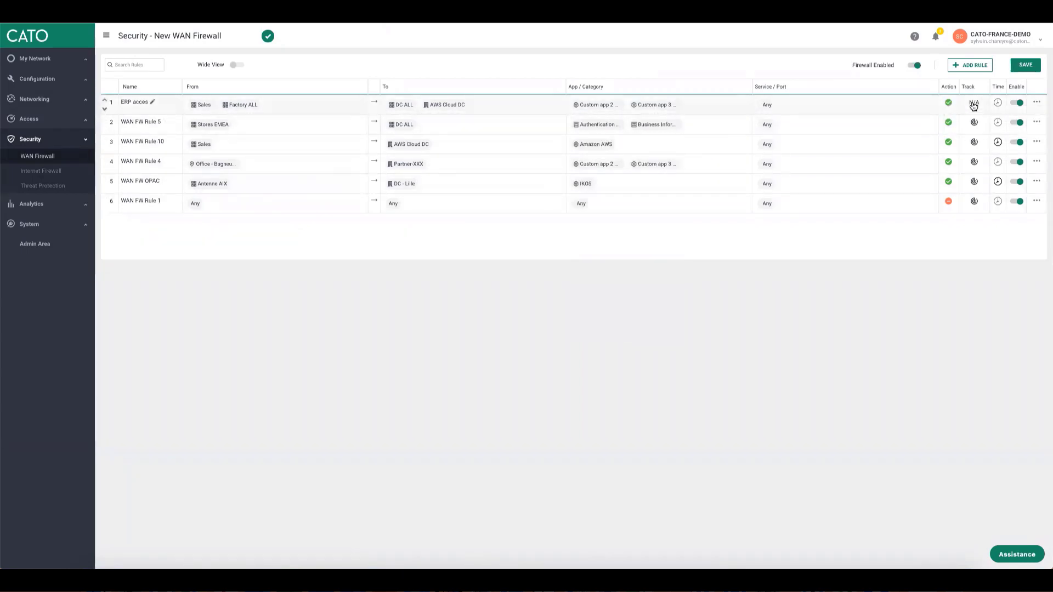
left_click(973, 102)
left_click(812, 147)
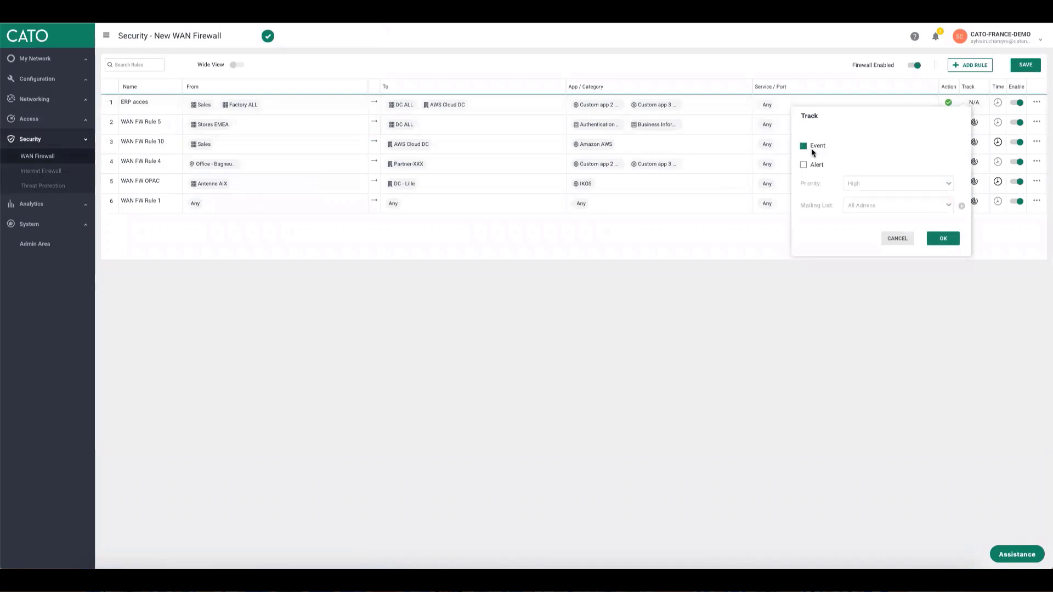
left_click(943, 238)
left_click(1026, 65)
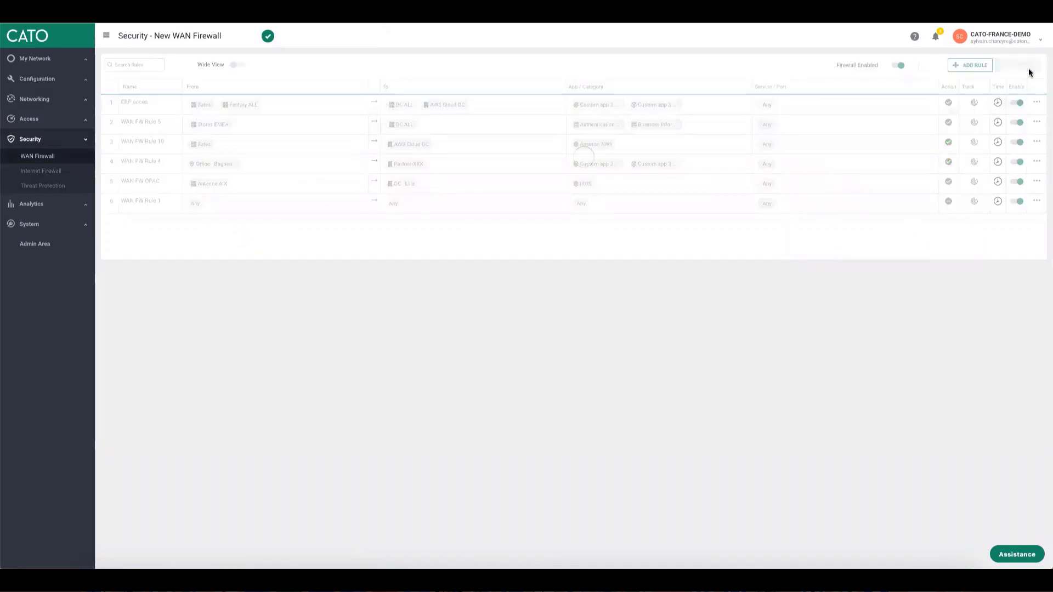